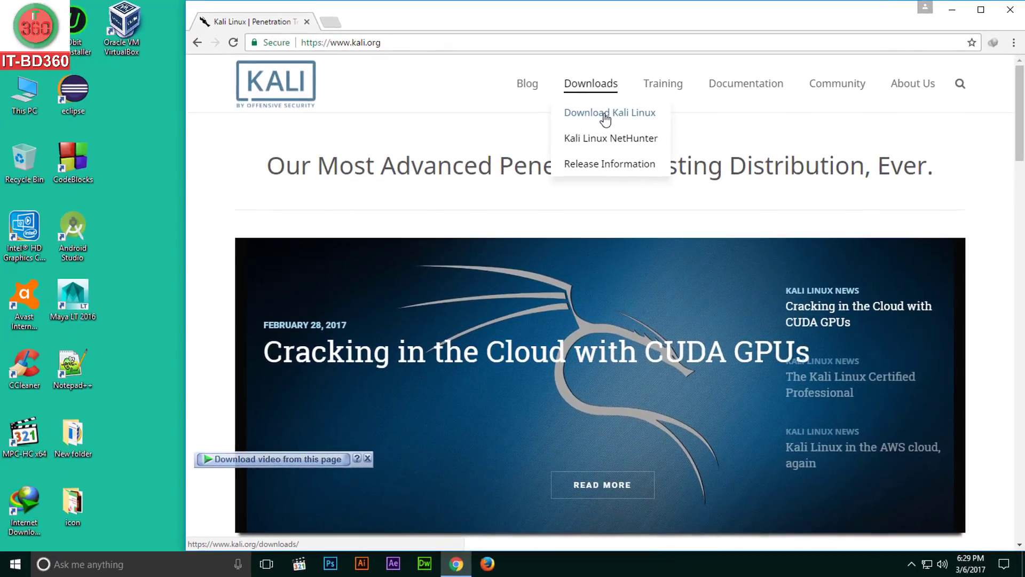
Open the Kali Linux downloads page and scroll the images table to the 64 bit 2016.2 ISO entry
{"action": "left_click", "coordinate": [689, 172]}
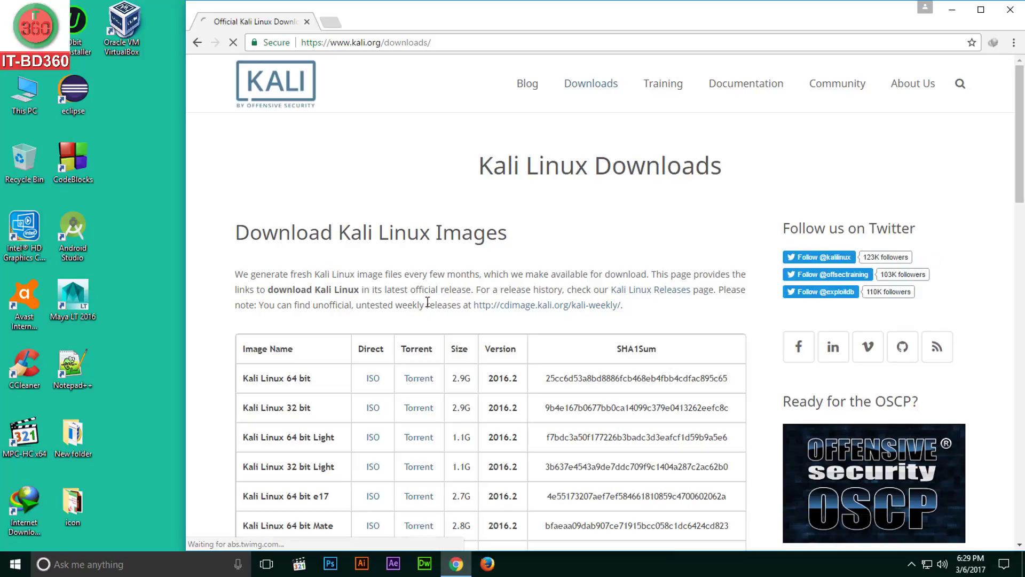
{"action": "scroll", "coordinate": [425, 315], "scroll_direction": "down", "scroll_amount": 1}
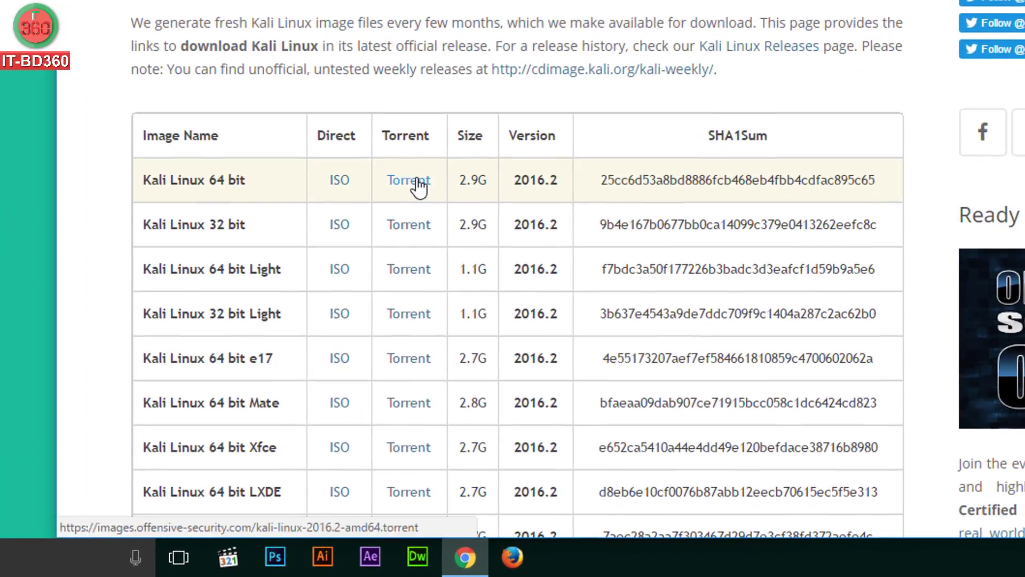
{"action": "scroll", "coordinate": [419, 187], "scroll_direction": "down", "scroll_amount": 4}
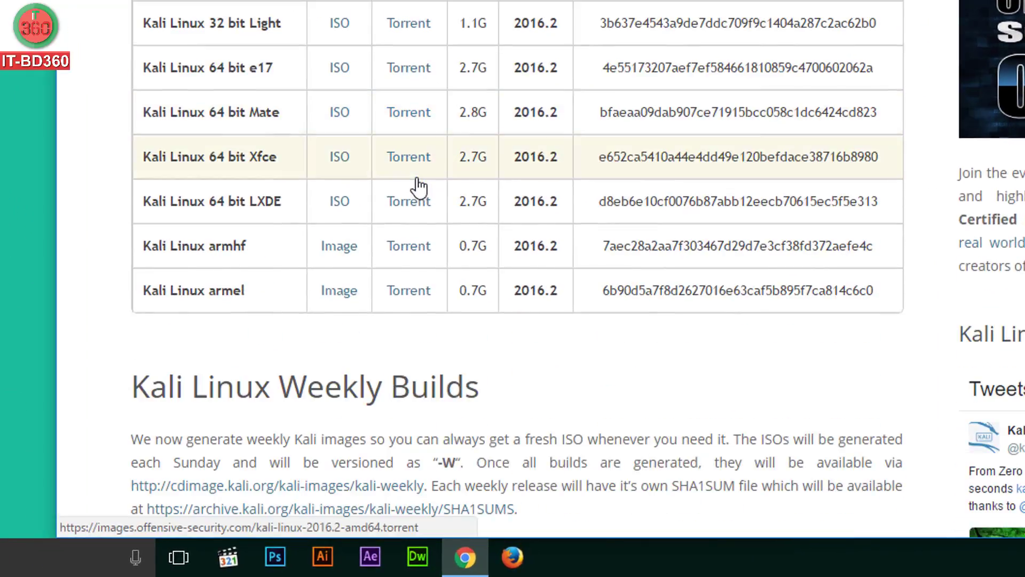
{"action": "scroll", "coordinate": [417, 188], "scroll_direction": "up", "scroll_amount": 3}
{"action": "scroll", "coordinate": [417, 183], "scroll_direction": "up", "scroll_amount": 3}
{"action": "scroll", "coordinate": [419, 186], "scroll_direction": "down", "scroll_amount": 2}
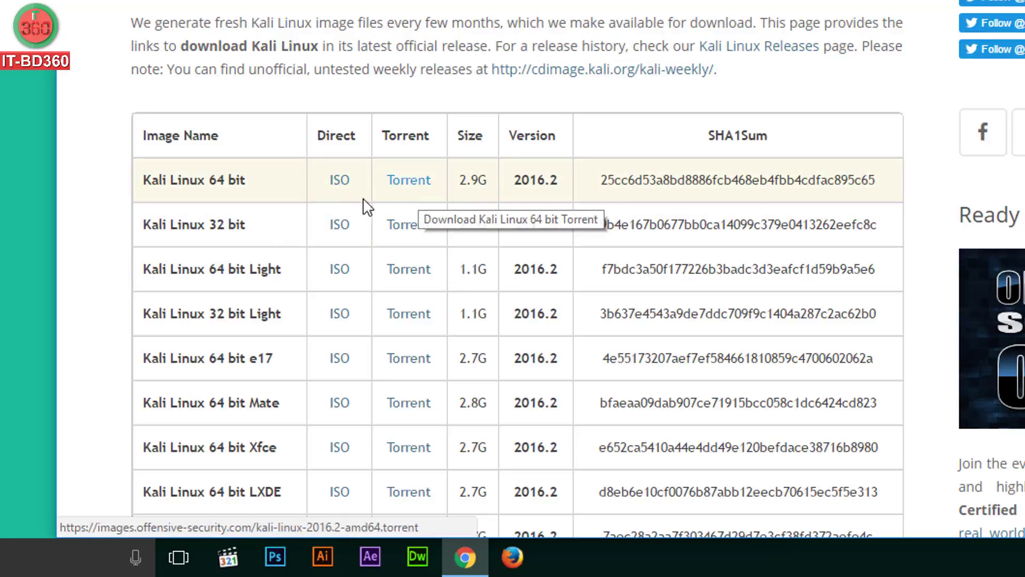
{"action": "scroll", "coordinate": [159, 229], "scroll_direction": "down", "scroll_amount": 2}
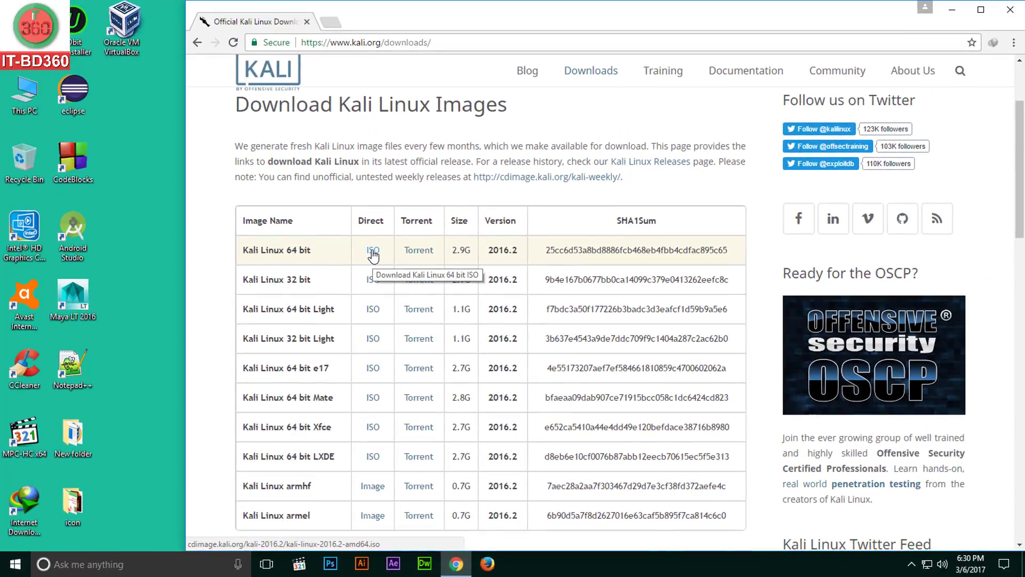
Download kali-linux-2016.2-amd64.iso to the Desktop with Internet Download Manager, then close Chrome
{"action": "left_click", "coordinate": [373, 251]}
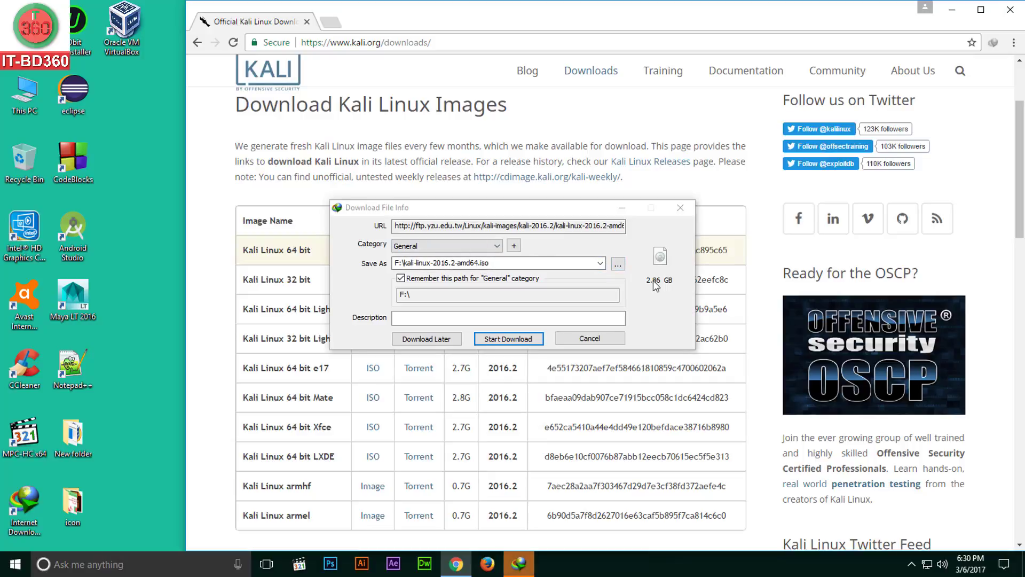
{"action": "left_click", "coordinate": [618, 265]}
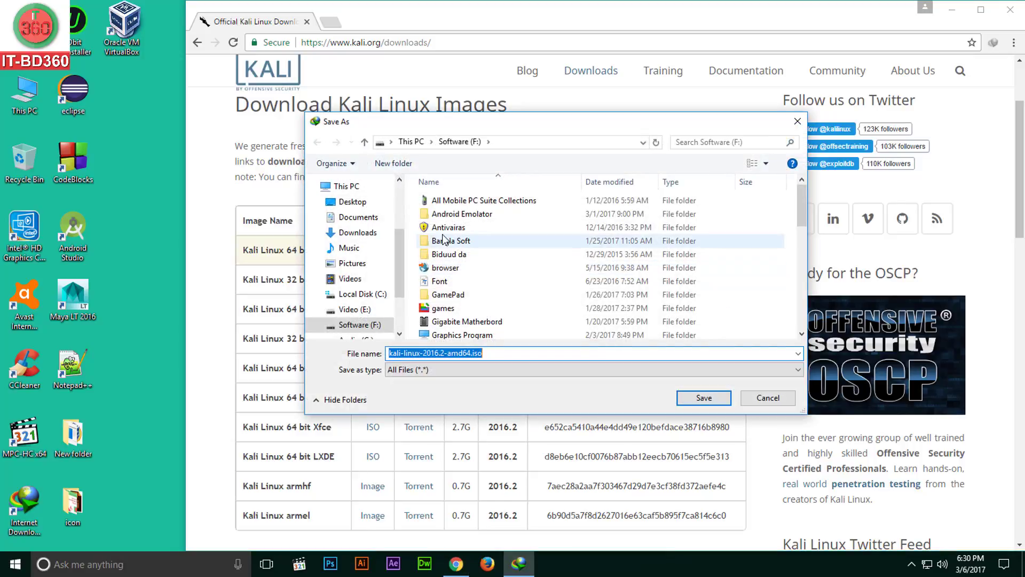
{"action": "left_click", "coordinate": [704, 397]}
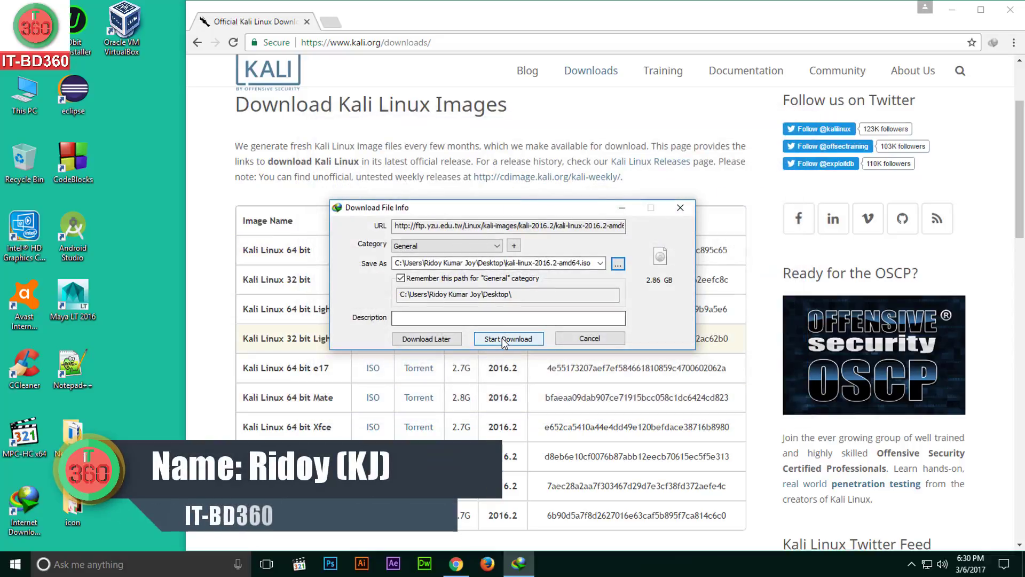
{"action": "left_click", "coordinate": [500, 337]}
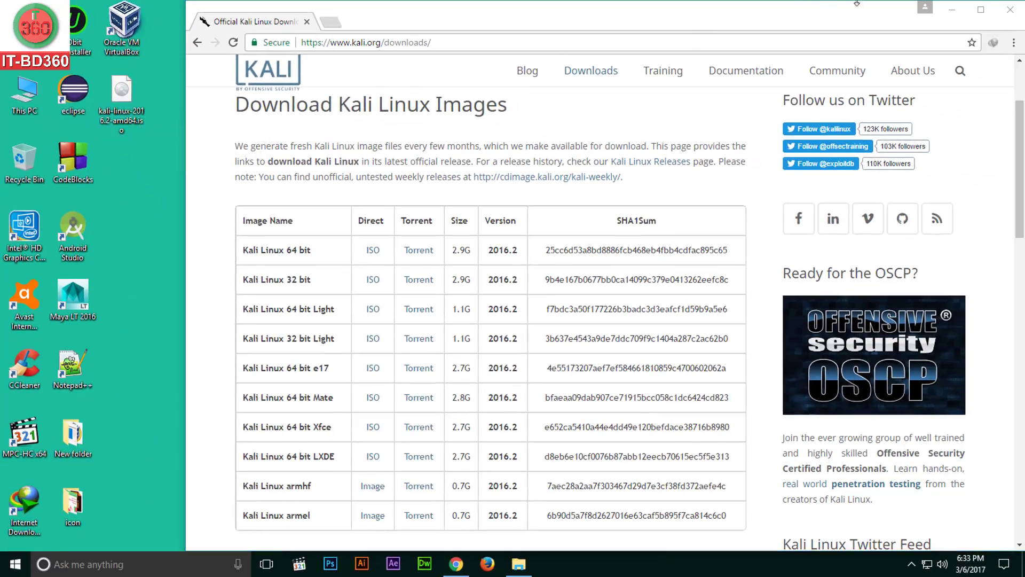
{"action": "left_click", "coordinate": [1009, 9]}
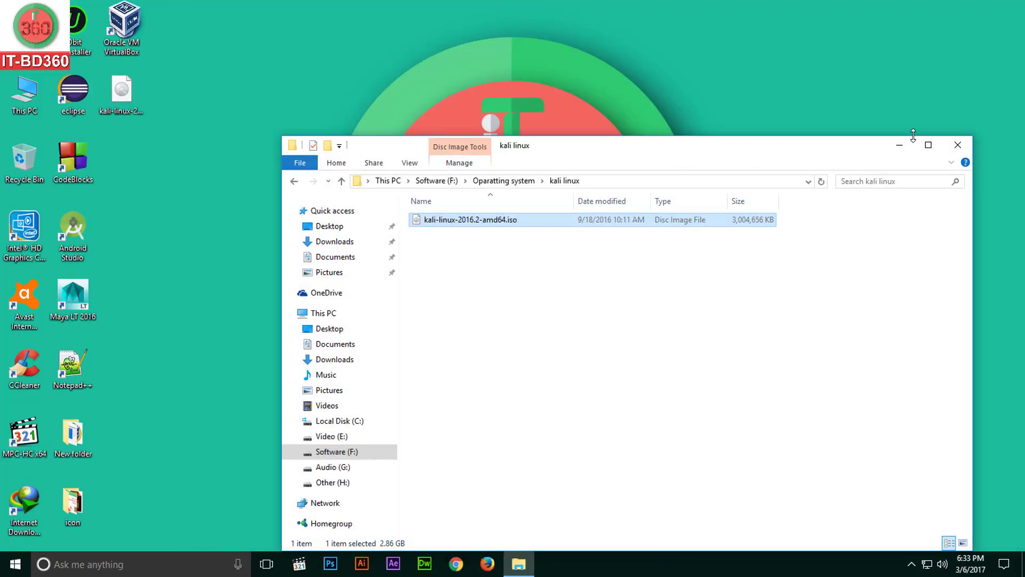
Close the kali linux folder window in File Explorer
{"action": "left_click", "coordinate": [955, 145]}
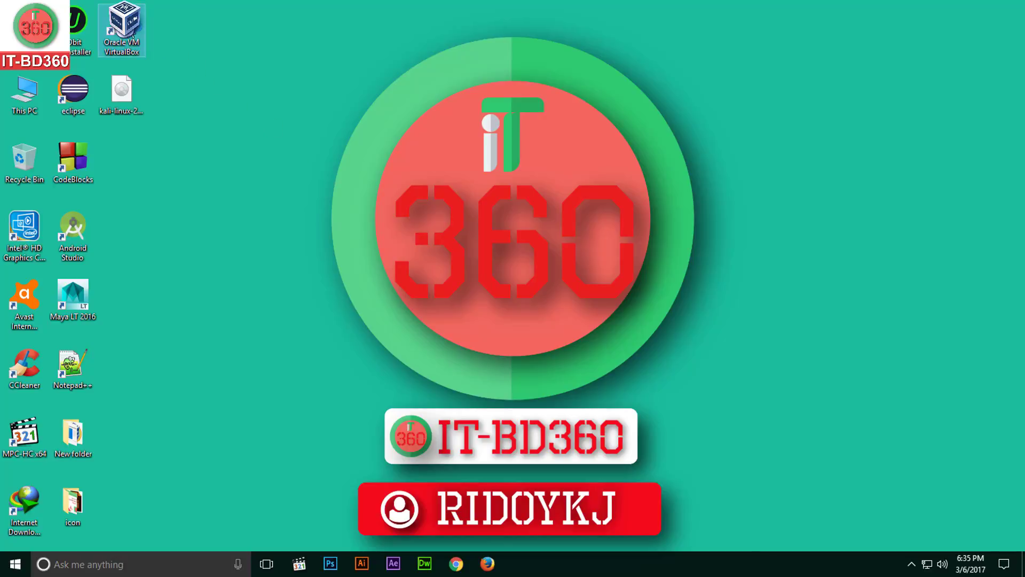
Create a new VirtualBox VM named kali with type Linux and version Other Linux (64-bit)
{"action": "double_click", "coordinate": [123, 29]}
{"action": "left_click", "coordinate": [231, 93]}
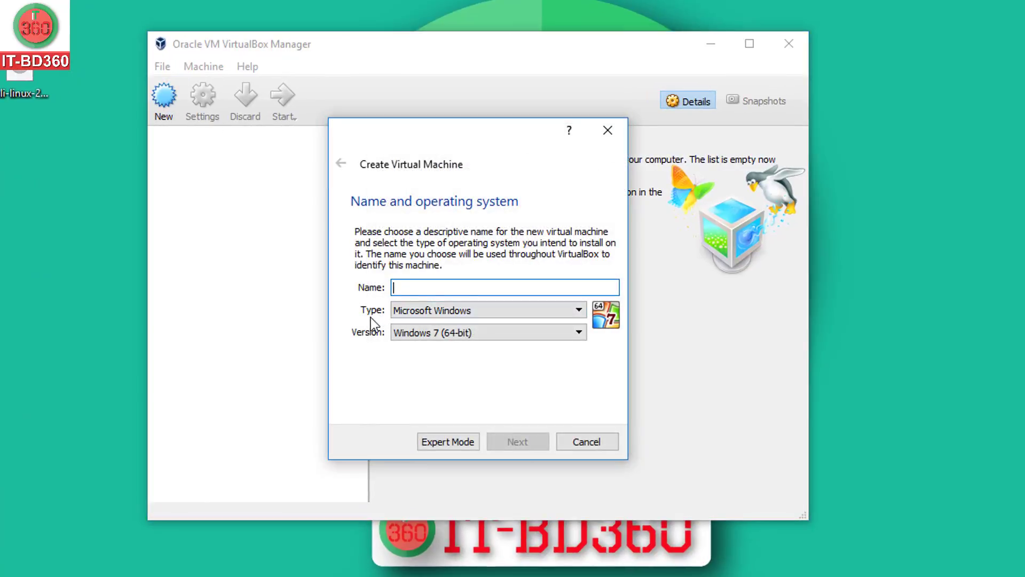
{"action": "left_click", "coordinate": [424, 315]}
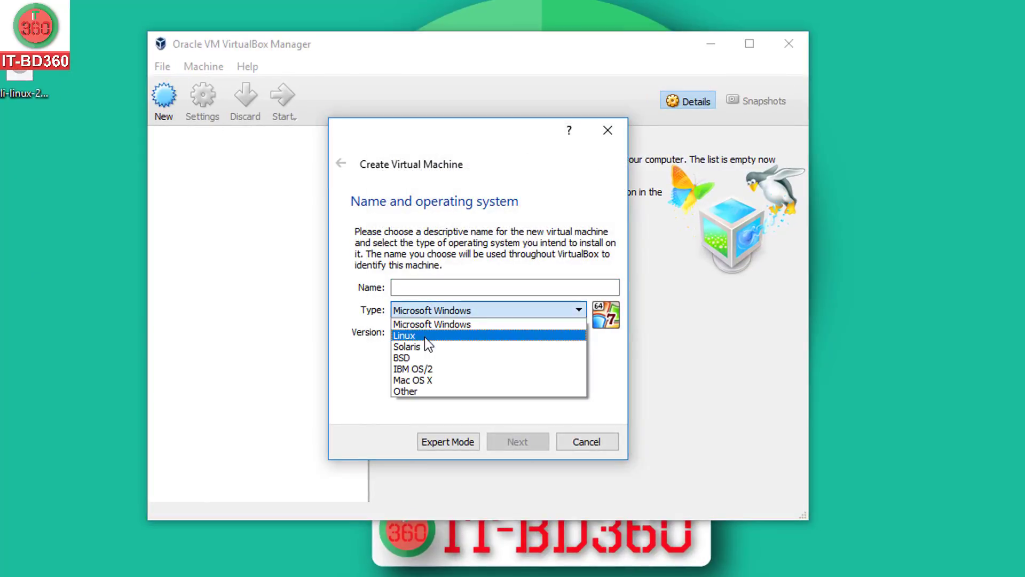
{"action": "left_click", "coordinate": [425, 337]}
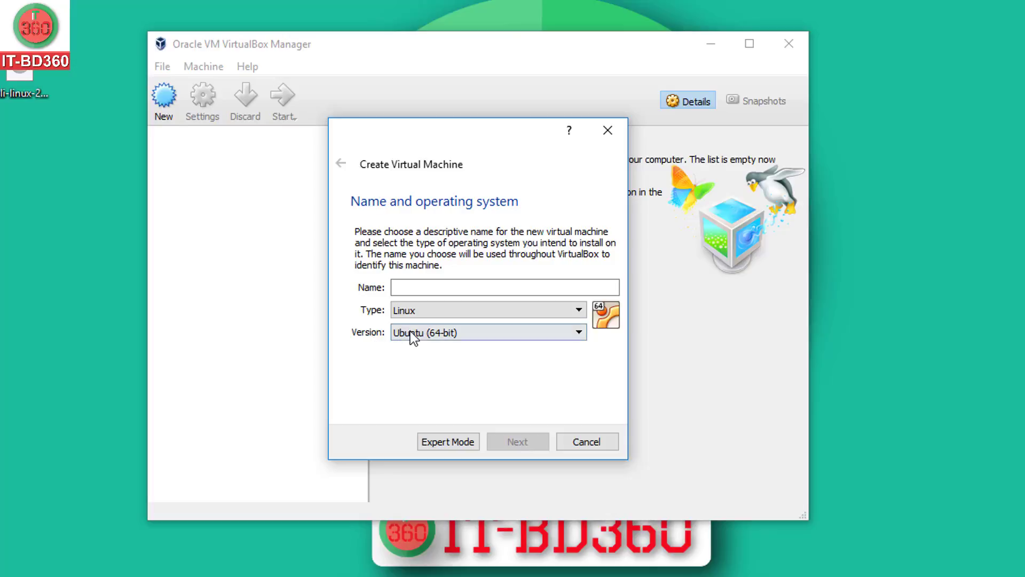
{"action": "left_click", "coordinate": [425, 337]}
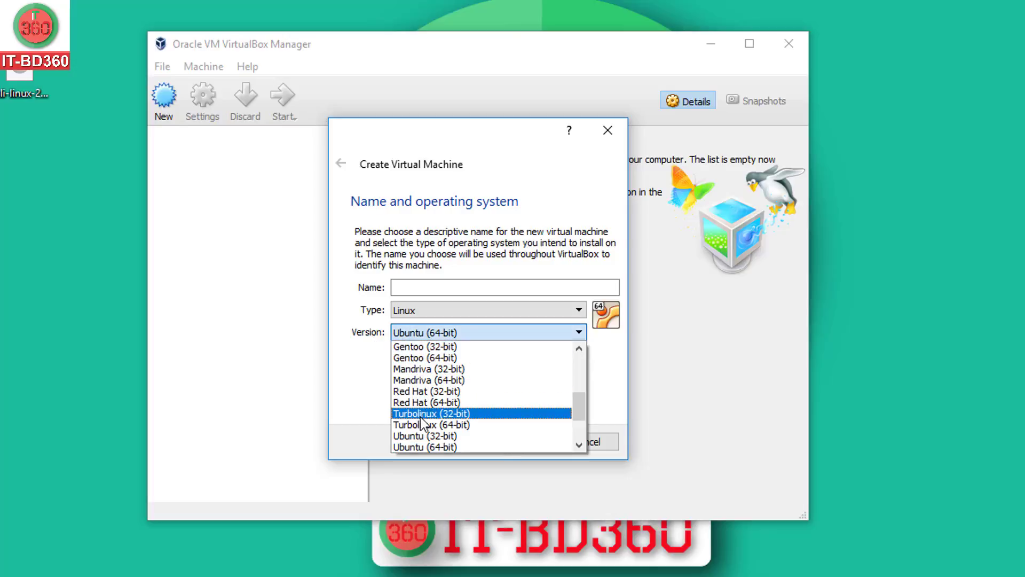
{"action": "scroll", "coordinate": [422, 425], "scroll_direction": "down", "scroll_amount": 2}
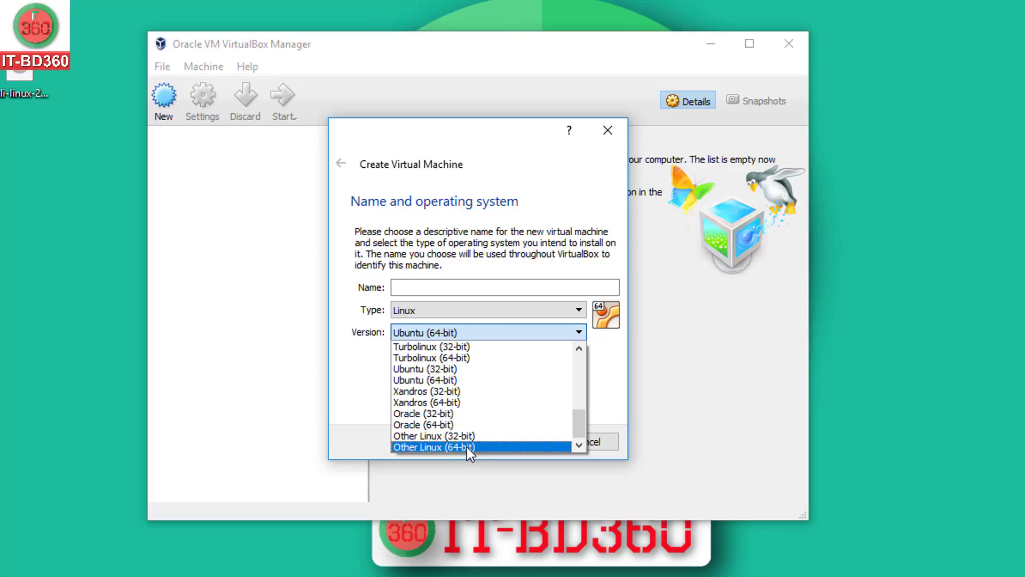
{"action": "left_click", "coordinate": [467, 447]}
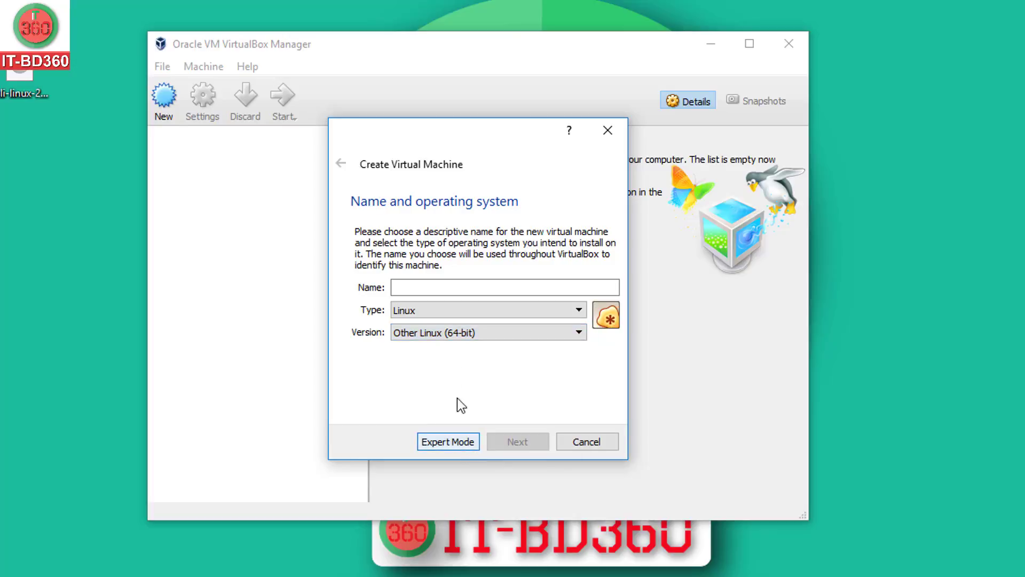
{"action": "left_click", "coordinate": [446, 286]}
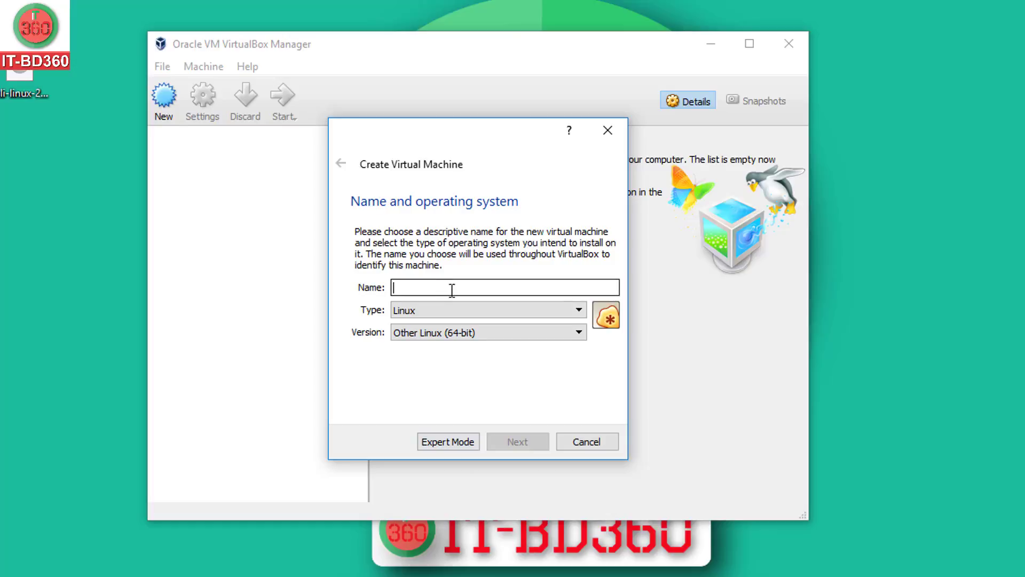
{"action": "type", "text": "kali"}
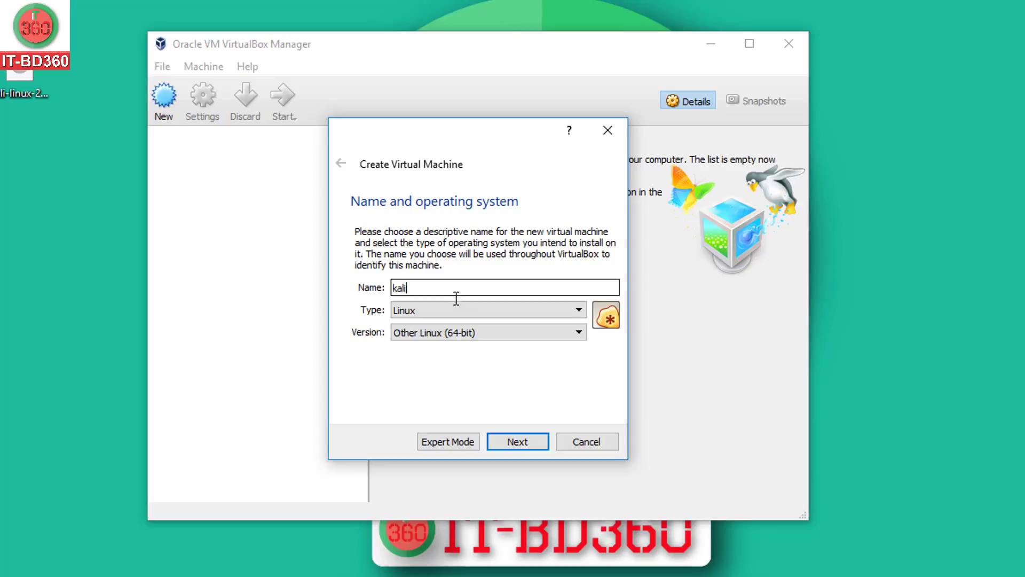
{"action": "left_click", "coordinate": [513, 438]}
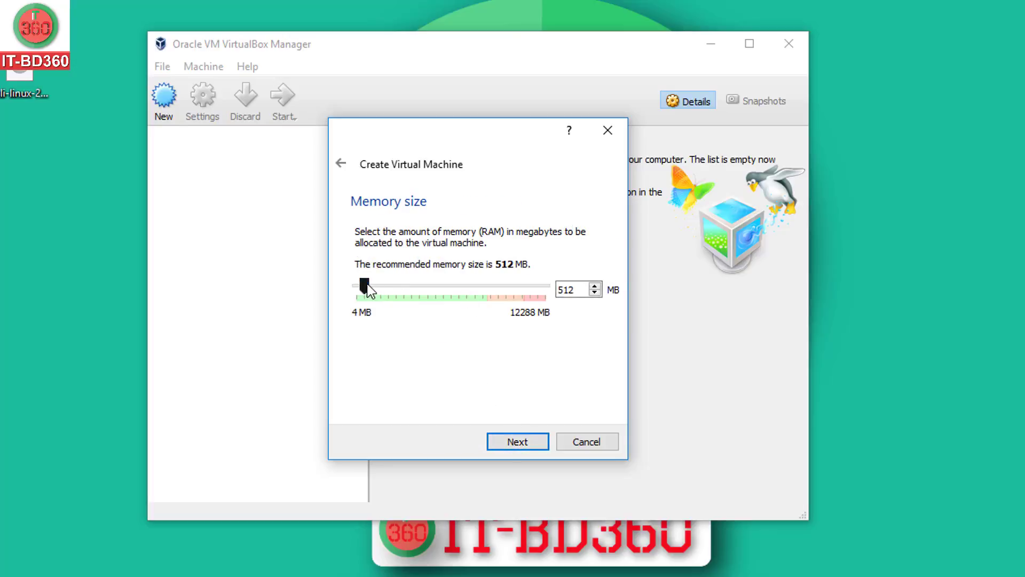
Raise the kali VM's memory to about 2700 MB and choose to create a new virtual hard disk
{"action": "left_click_drag", "start_coordinate": [365, 288], "coordinate": [389, 290]}
{"action": "left_click_drag", "start_coordinate": [391, 283], "coordinate": [405, 282]}
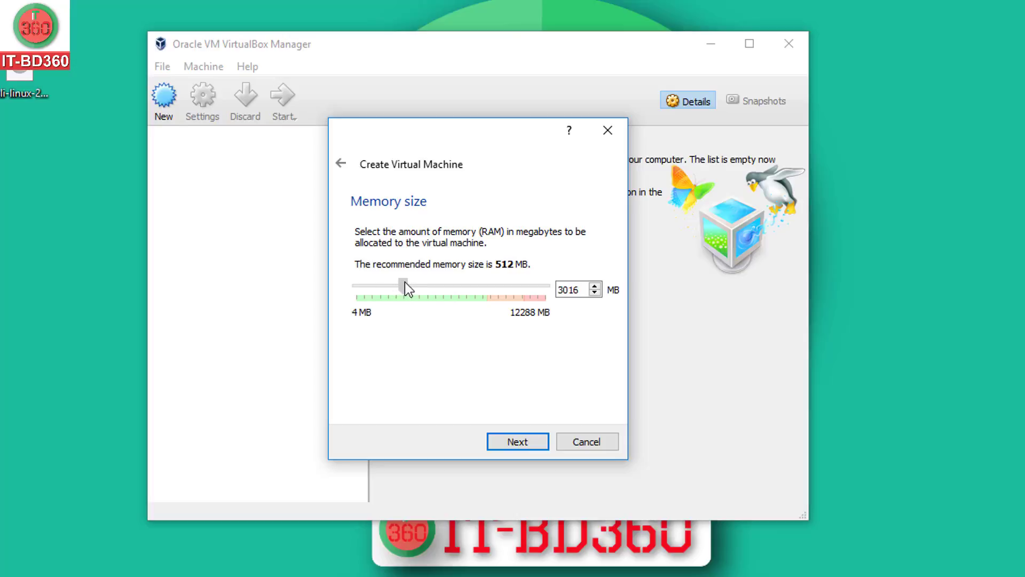
{"action": "left_click", "coordinate": [527, 441]}
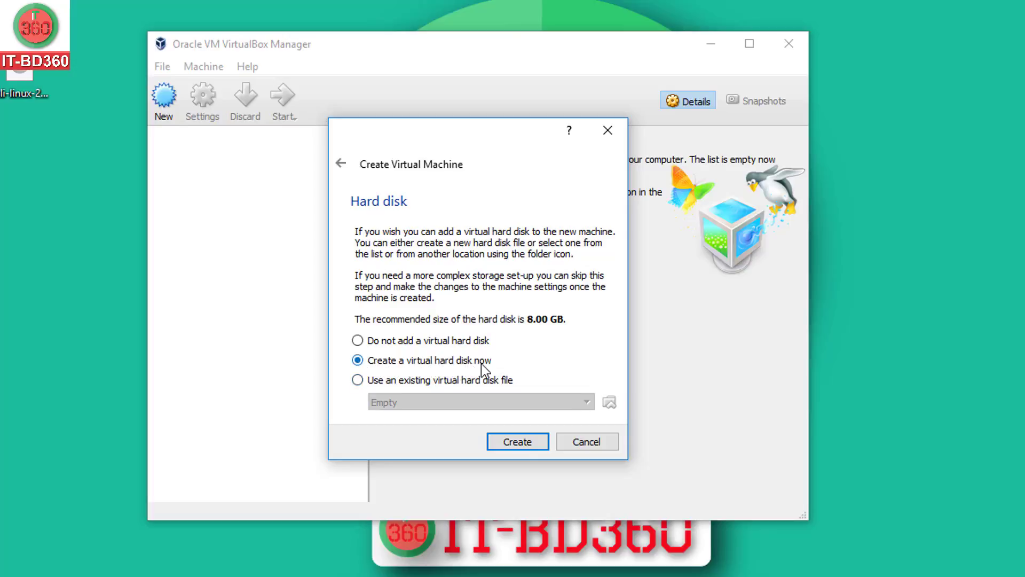
{"action": "left_click", "coordinate": [517, 442]}
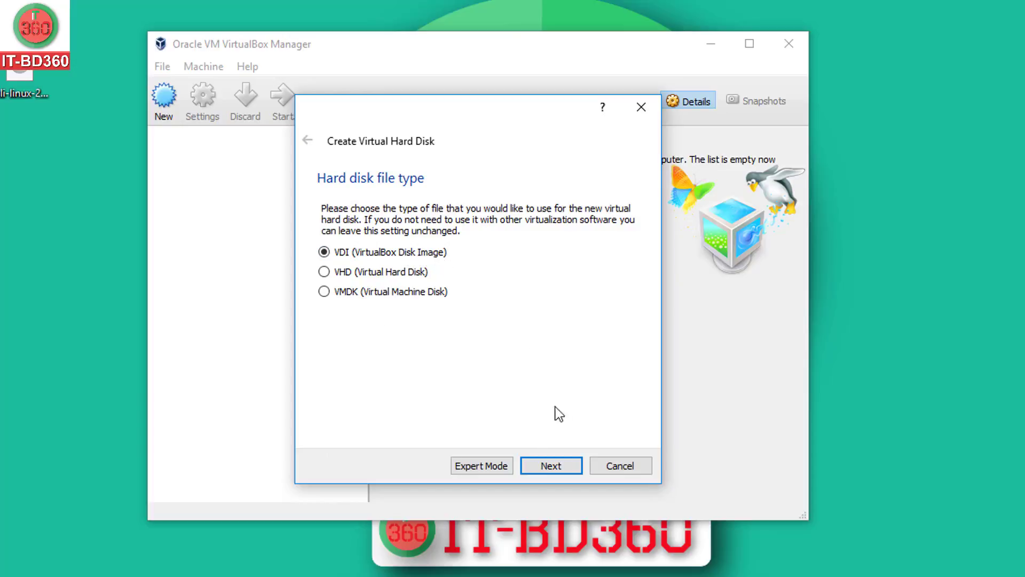
Give the kali VM a dynamically allocated VDI disk of 31.03 GB and finish creating it
{"action": "left_click", "coordinate": [553, 469]}
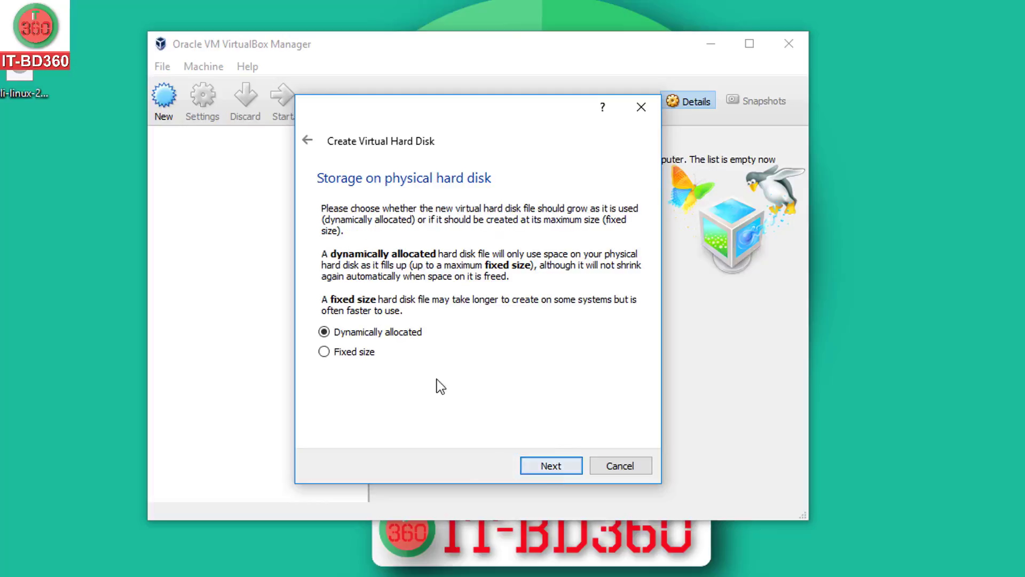
{"action": "left_click", "coordinate": [544, 466]}
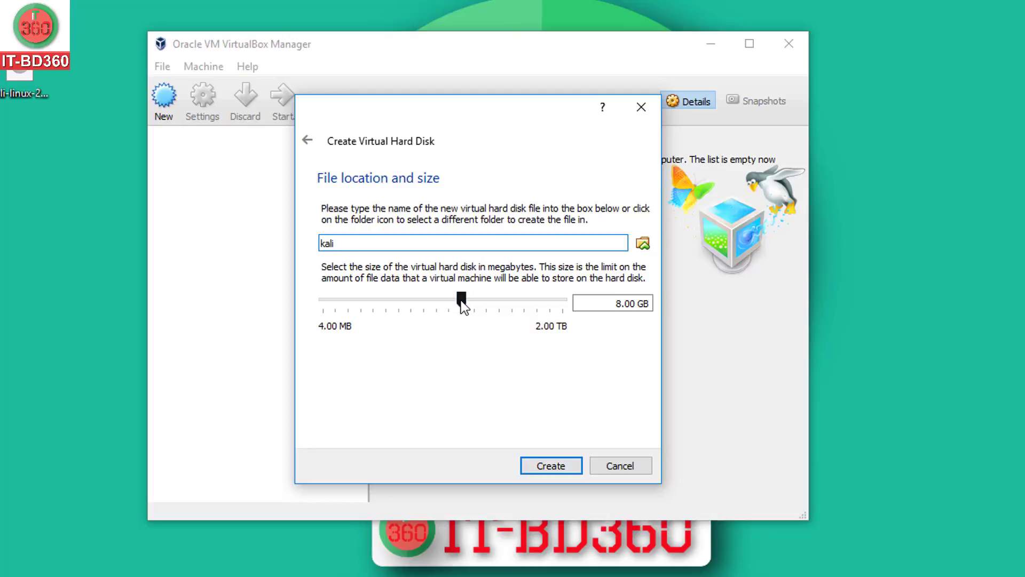
{"action": "mouse_move", "coordinate": [463, 305]}
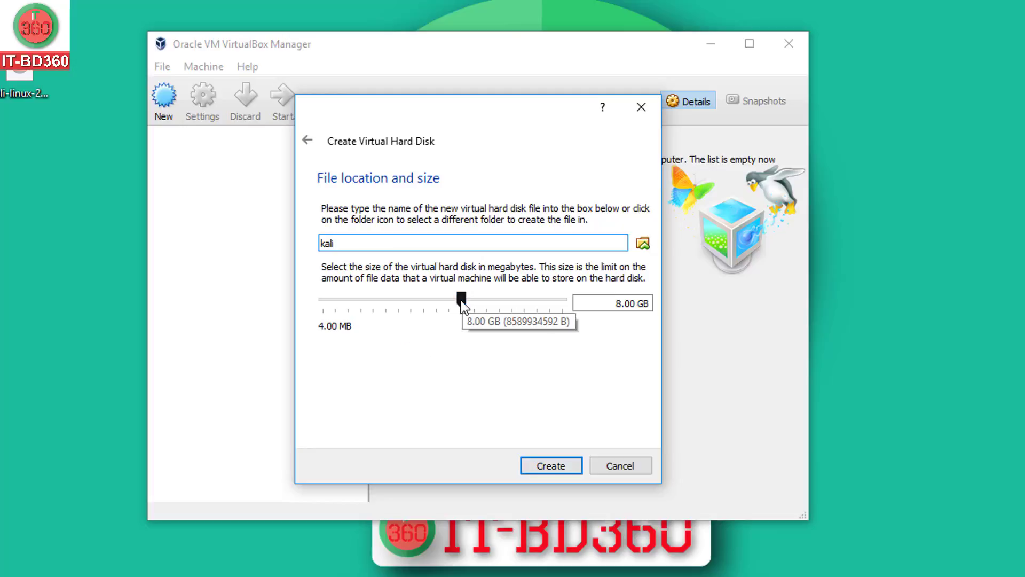
{"action": "left_click", "coordinate": [462, 302]}
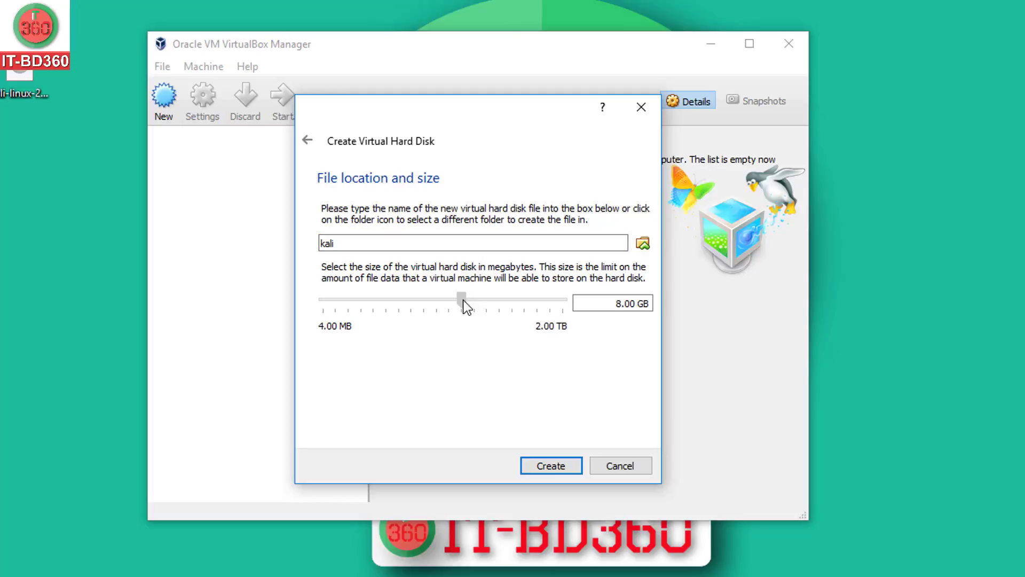
{"action": "left_click_drag", "start_coordinate": [463, 300], "coordinate": [487, 302]}
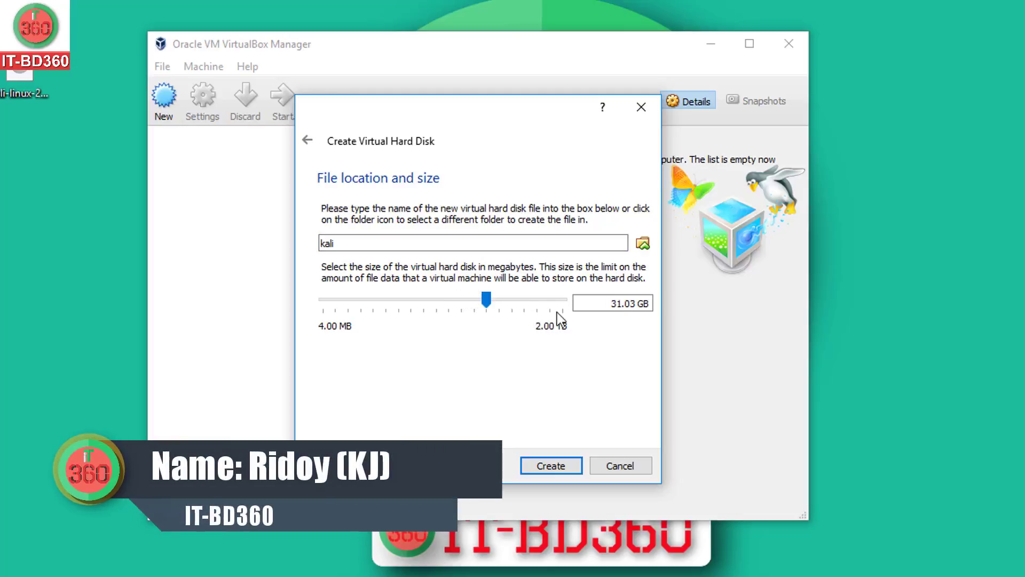
{"action": "left_click", "coordinate": [549, 466]}
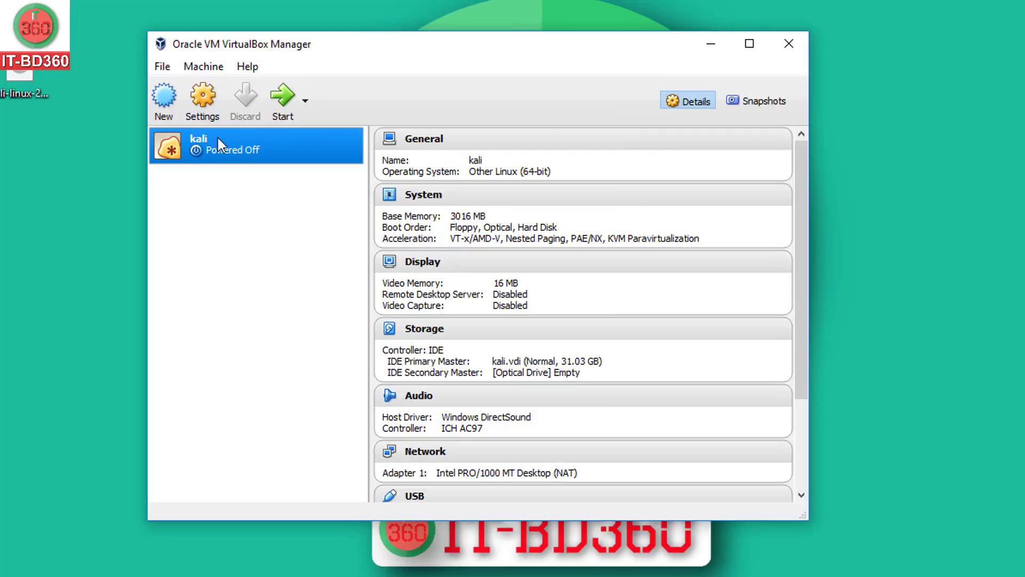
Load kali-linux-2016.2-amd64.iso from the Desktop into the kali VM's optical drive and save the settings
{"action": "right_click", "coordinate": [196, 143]}
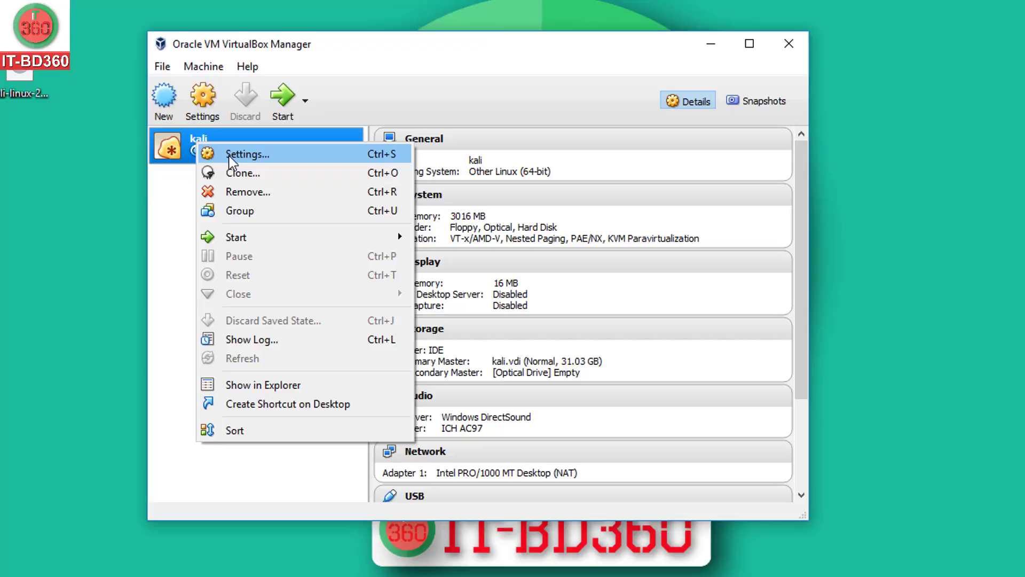
{"action": "left_click", "coordinate": [229, 156]}
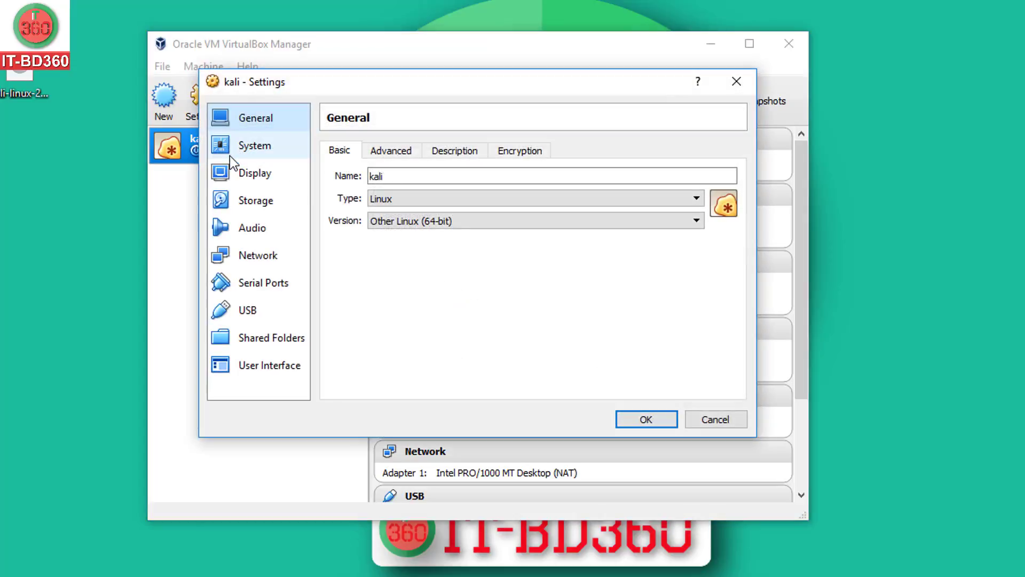
{"action": "left_click", "coordinate": [252, 202]}
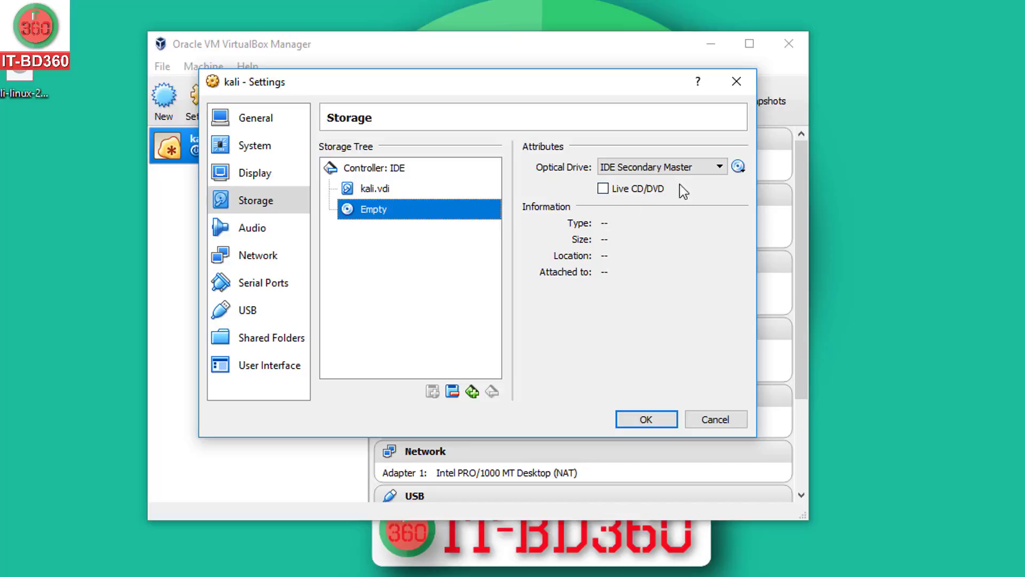
{"action": "left_click", "coordinate": [738, 168]}
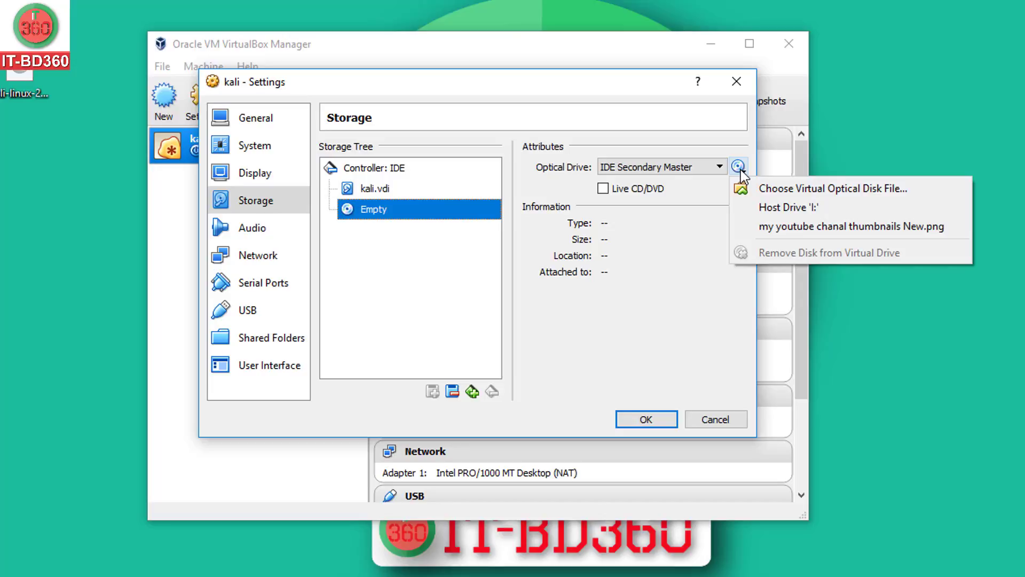
{"action": "left_click", "coordinate": [760, 190]}
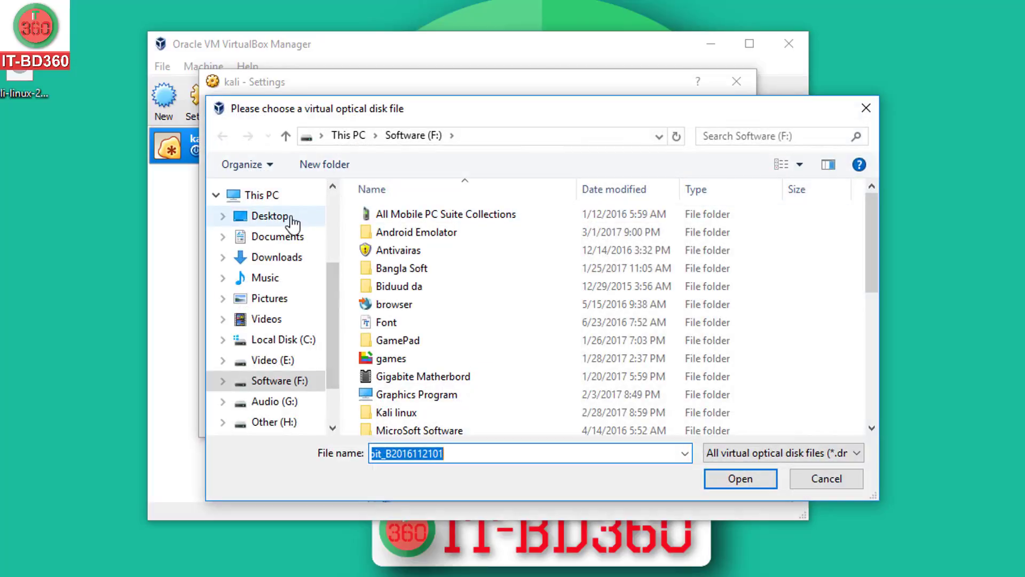
{"action": "left_click", "coordinate": [292, 221]}
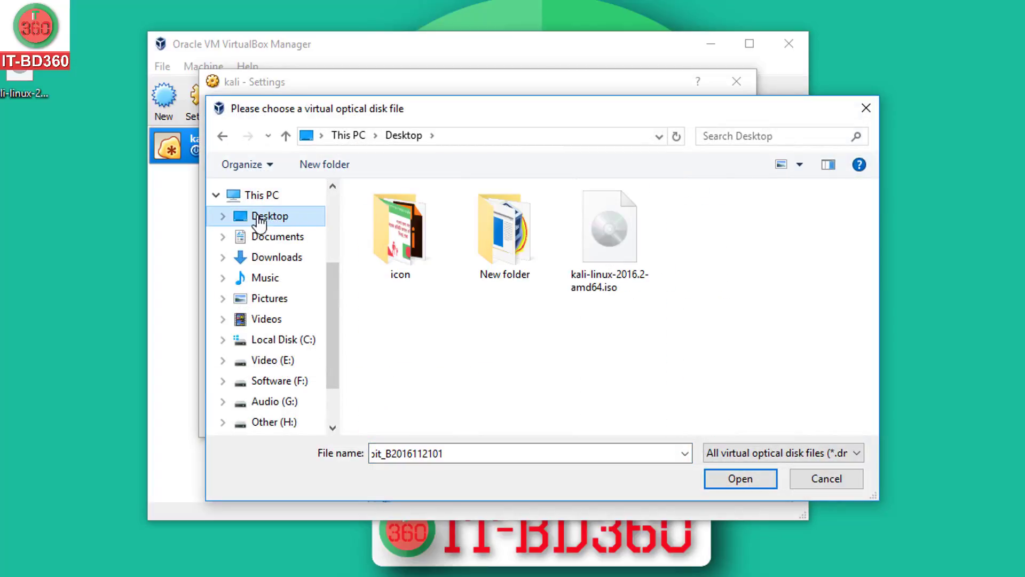
{"action": "left_click", "coordinate": [599, 233]}
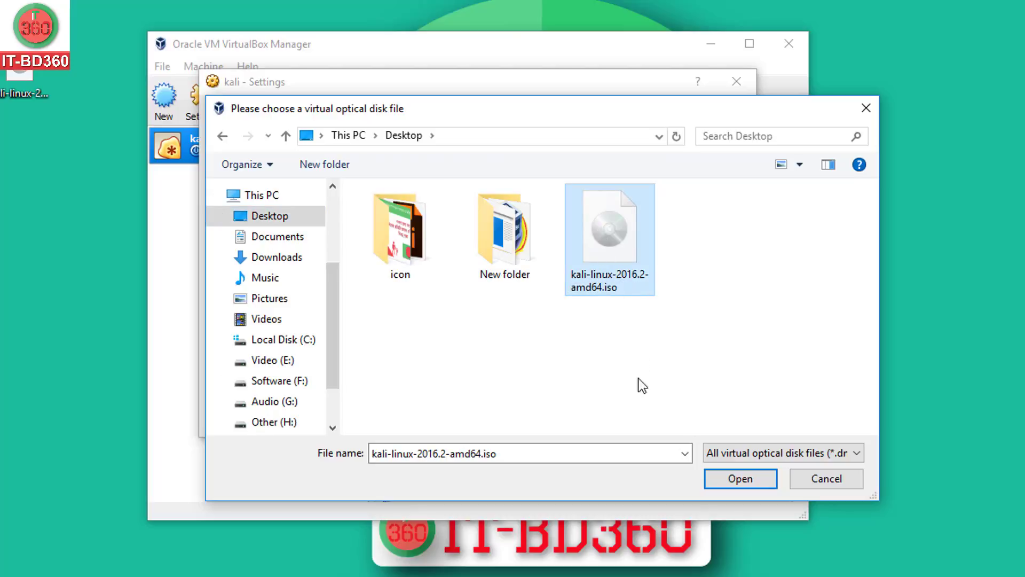
{"action": "left_click", "coordinate": [735, 478]}
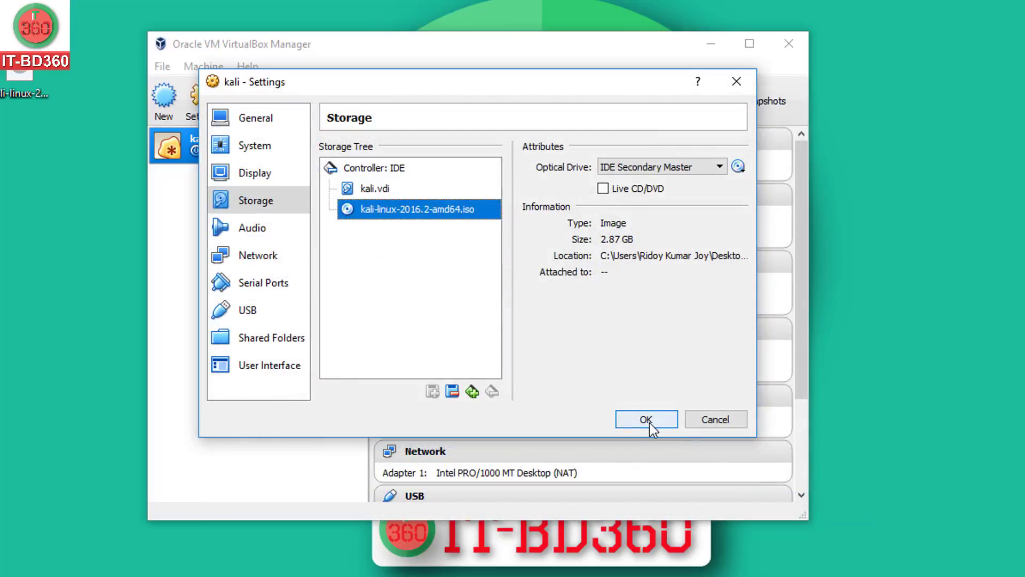
{"action": "left_click", "coordinate": [649, 420]}
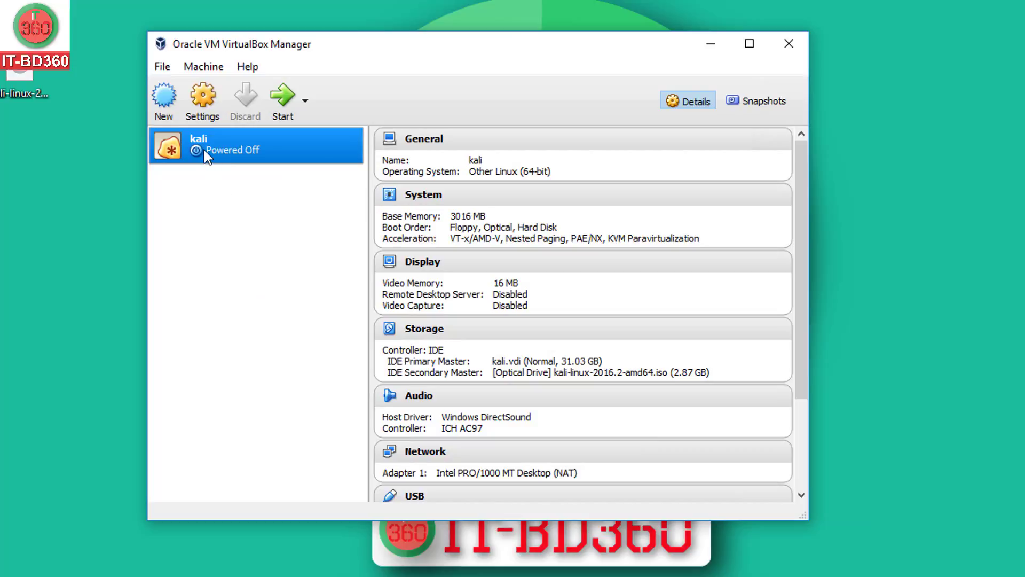
Start the kali VM and boot the Graphical install option from its boot menu
{"action": "left_click", "coordinate": [283, 94]}
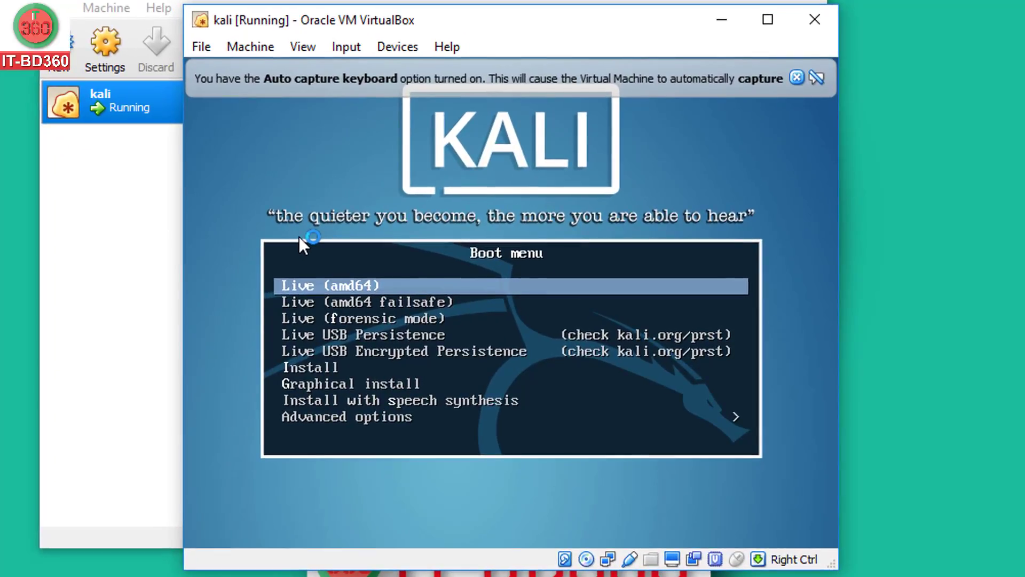
{"action": "key", "text": "Down"}
{"action": "key", "text": "Down"}
{"action": "key", "text": "Down"}
{"action": "key", "text": "Down"}
{"action": "key", "text": "Down"}
{"action": "key", "text": "Down"}
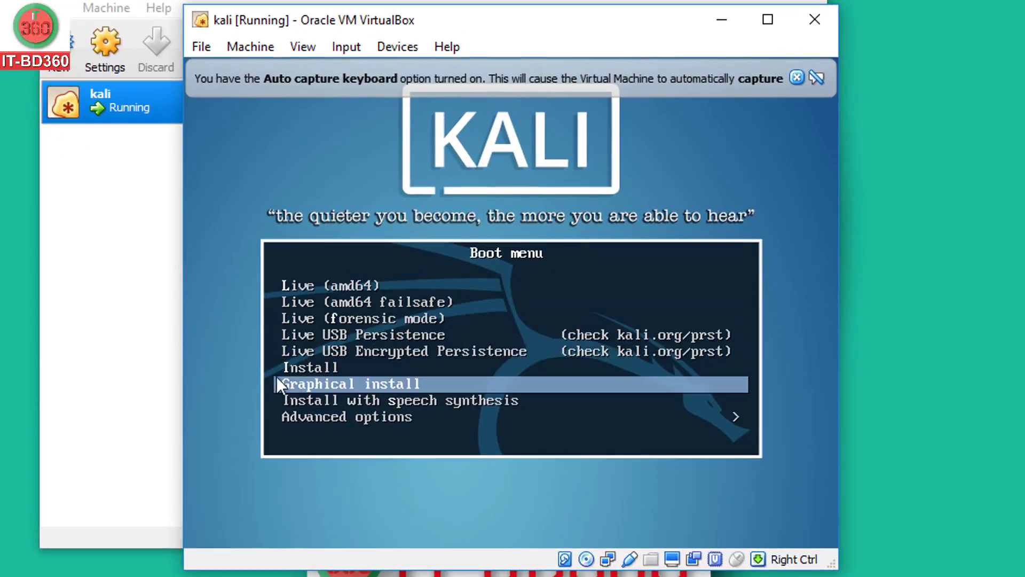
{"action": "left_click", "coordinate": [244, 348]}
{"action": "left_click", "coordinate": [469, 424]}
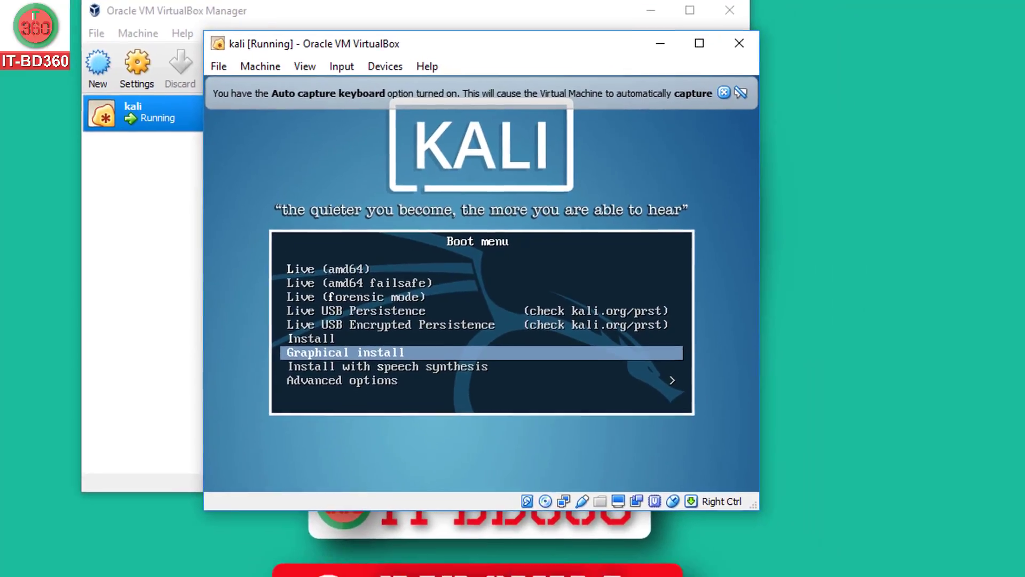
{"action": "key", "text": "Return"}
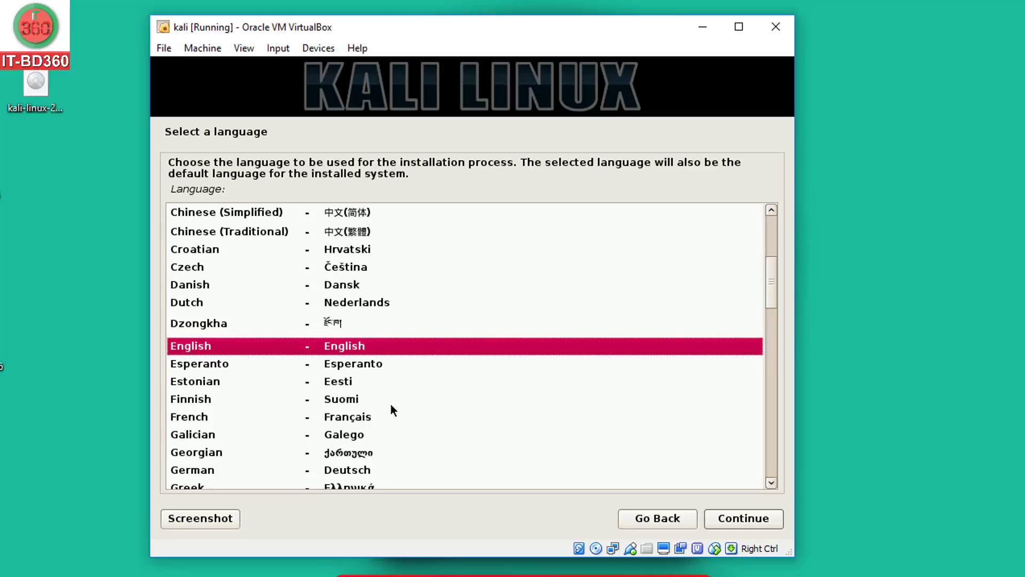
Accept English, United States, the American English keymap, hostname kali and an empty domain name
{"action": "left_click", "coordinate": [720, 519]}
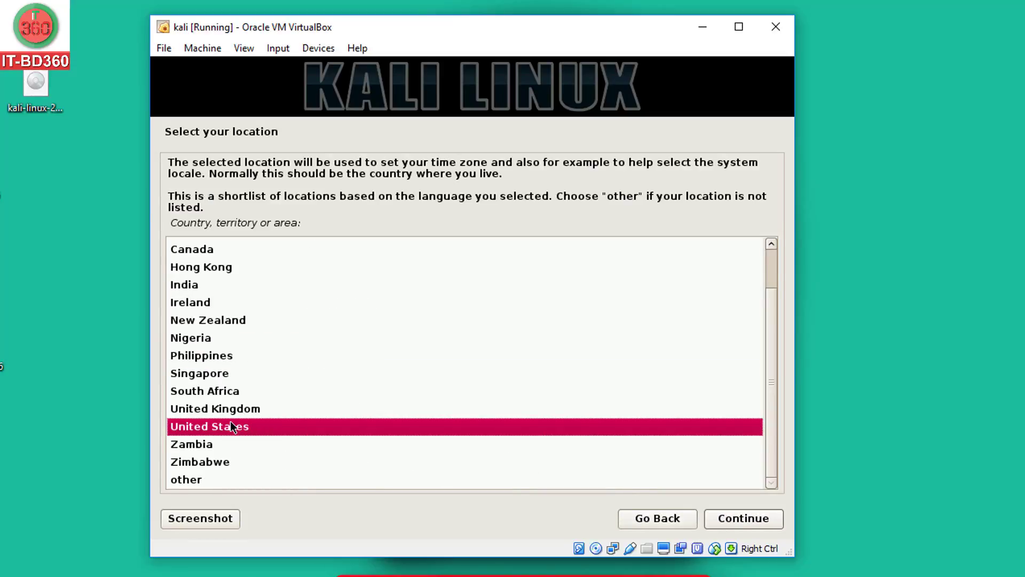
{"action": "left_click", "coordinate": [726, 518]}
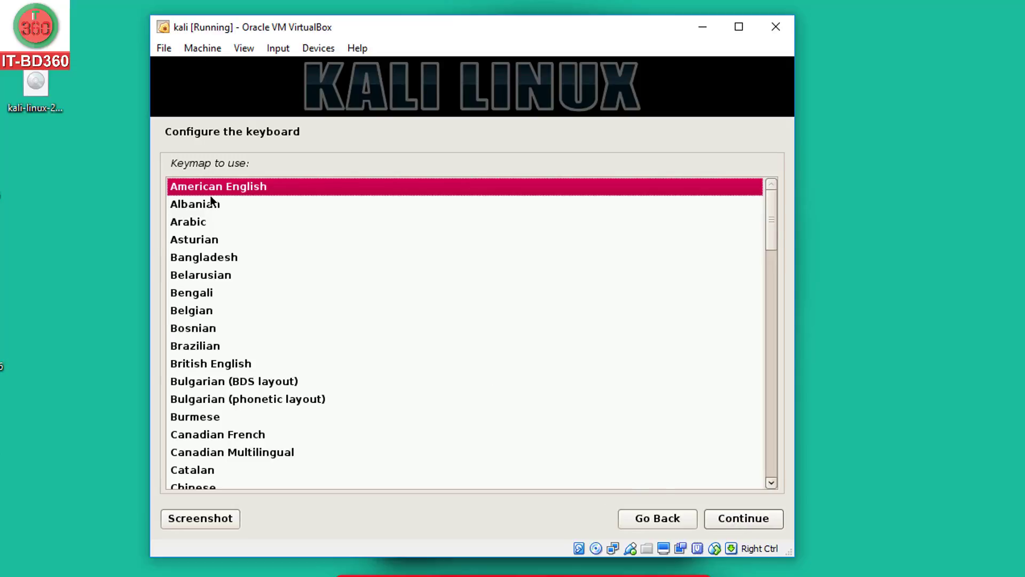
{"action": "left_click", "coordinate": [747, 518]}
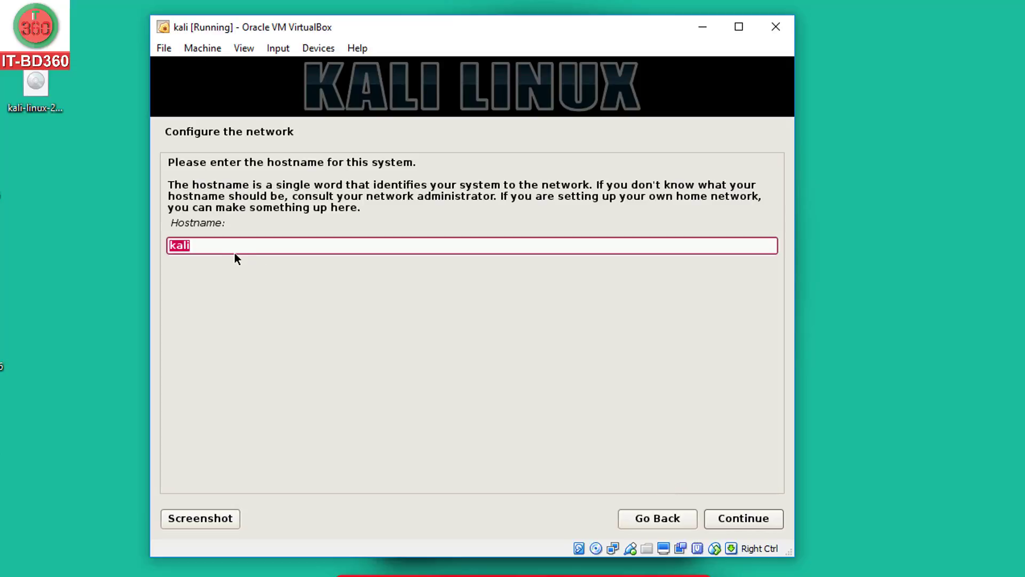
{"action": "left_click", "coordinate": [741, 519]}
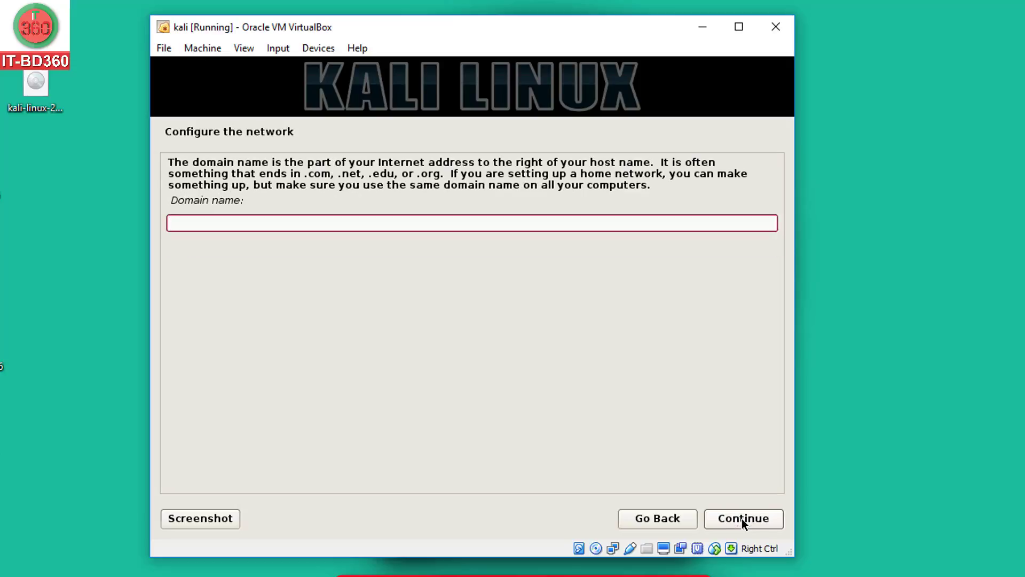
{"action": "left_click", "coordinate": [742, 519]}
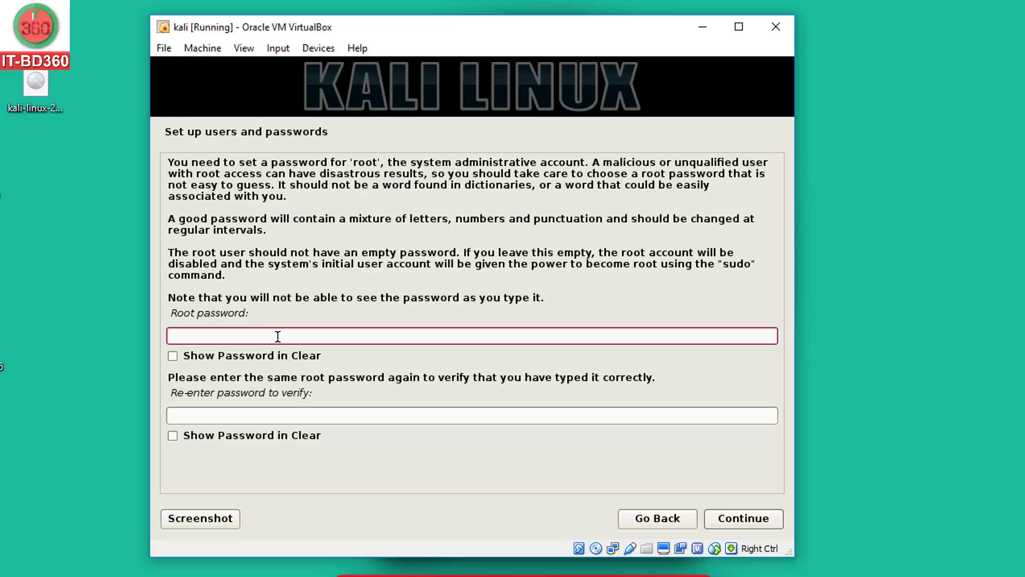
Enter the root password and its confirmation, with Show Password in Clear ticked for both
{"action": "type", "text": "toor12345"}
{"action": "left_click", "coordinate": [173, 355]}
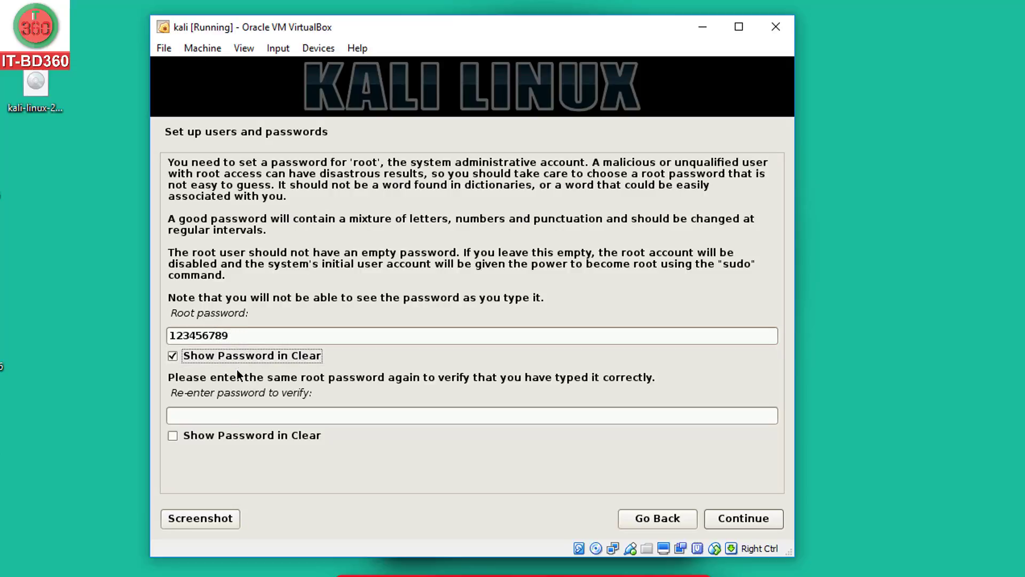
{"action": "left_click", "coordinate": [222, 417]}
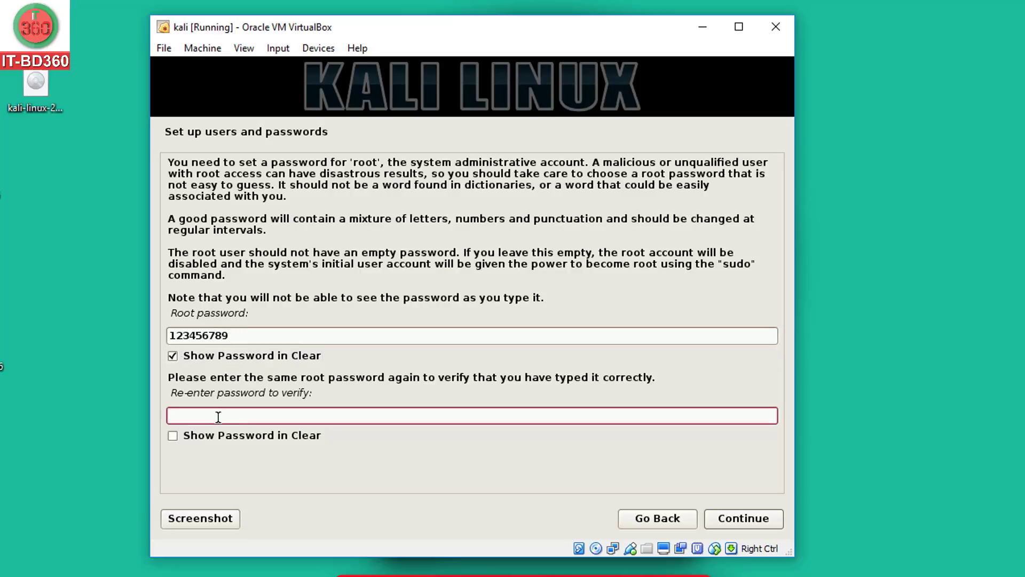
{"action": "type", "text": "1234"}
{"action": "left_click", "coordinate": [182, 435]}
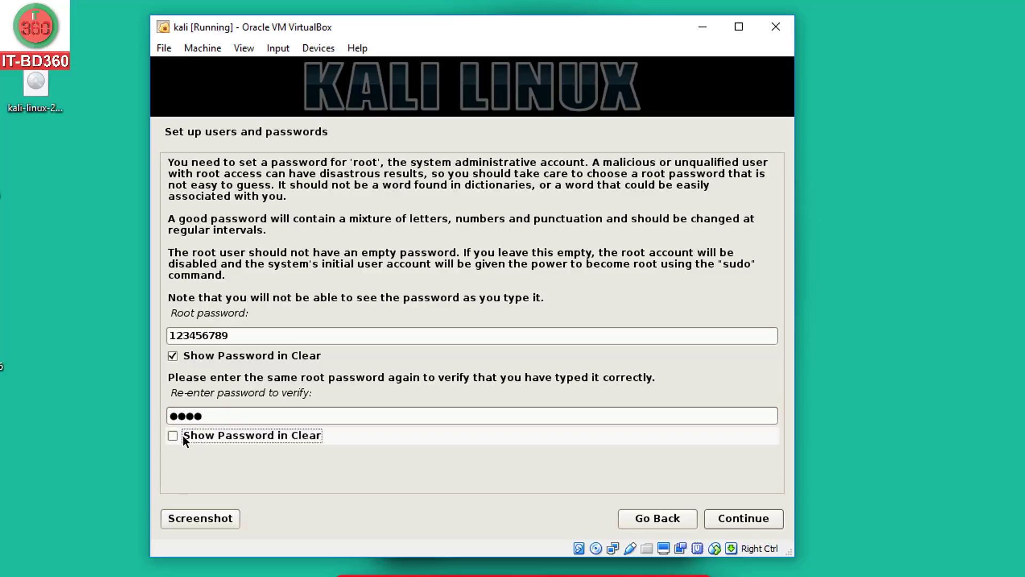
{"action": "left_click", "coordinate": [228, 414]}
{"action": "type", "text": "5678"}
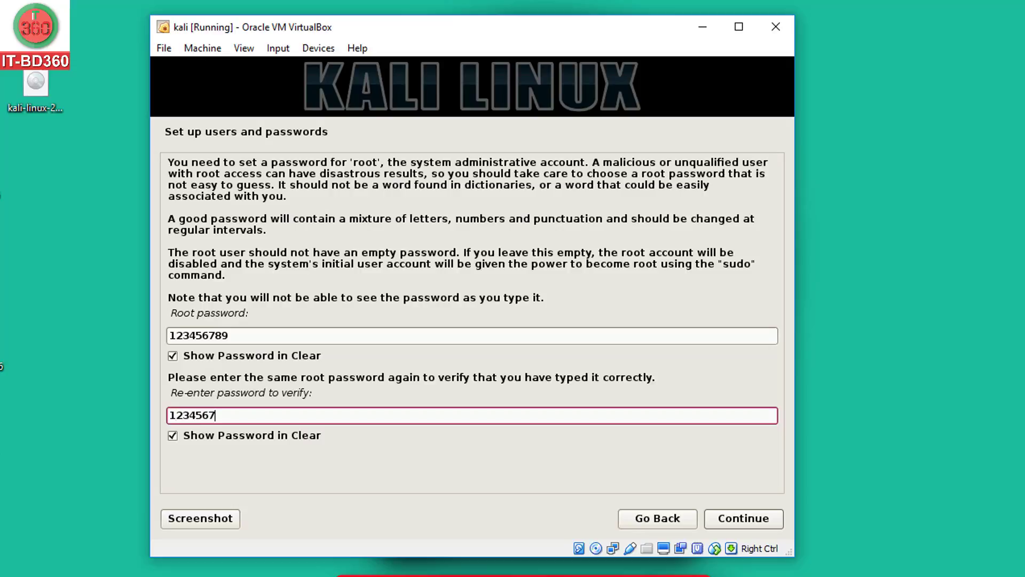
{"action": "type", "text": "9"}
Accept the root password, pick the Eastern time zone, and choose guided entire-disk partitioning
{"action": "left_click", "coordinate": [732, 515]}
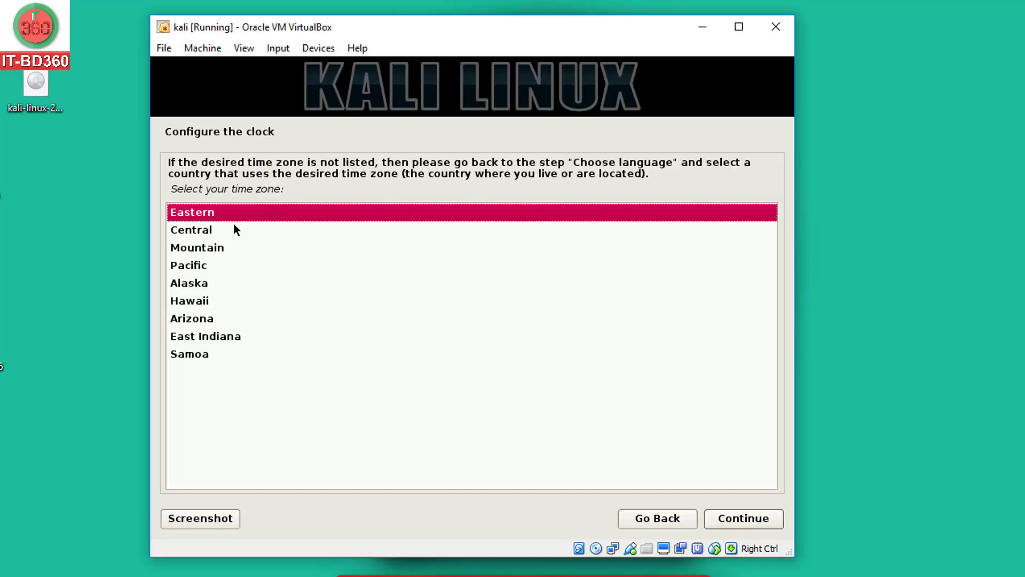
{"action": "double_click", "coordinate": [200, 216]}
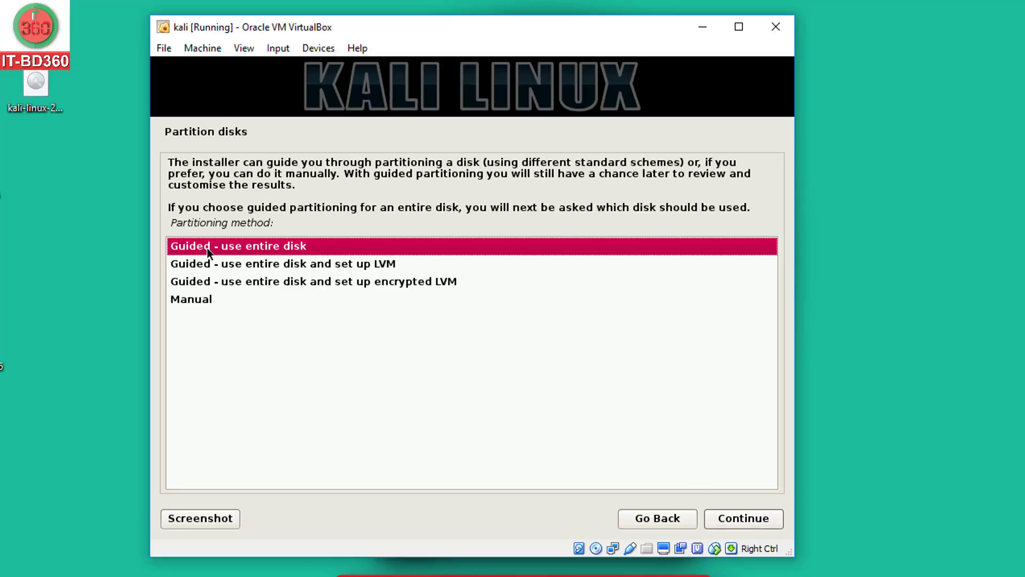
{"action": "double_click", "coordinate": [260, 247]}
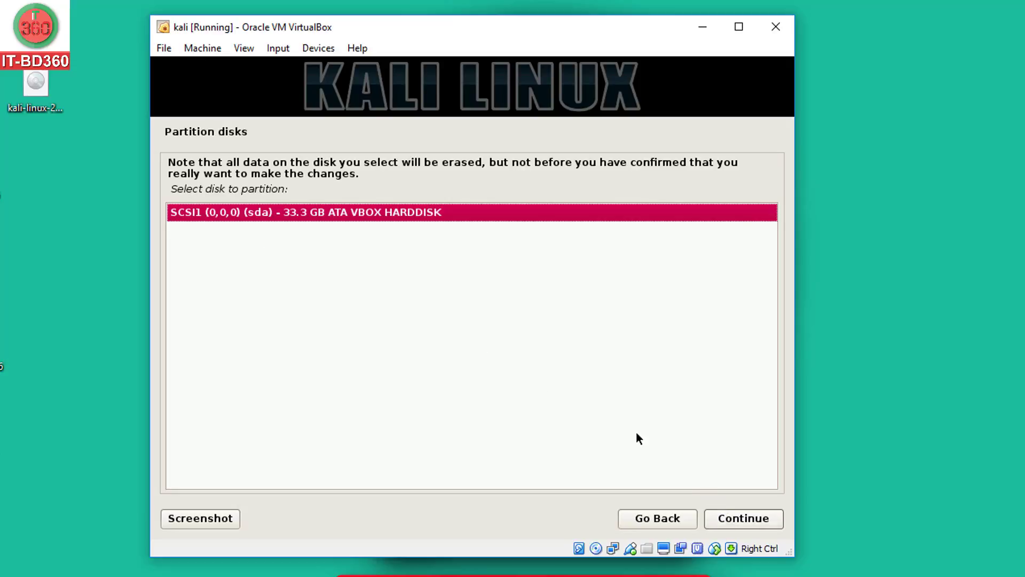
Select the 33.3 GB SCSI1 disk, put all files in one partition, and finish partitioning
{"action": "double_click", "coordinate": [245, 214]}
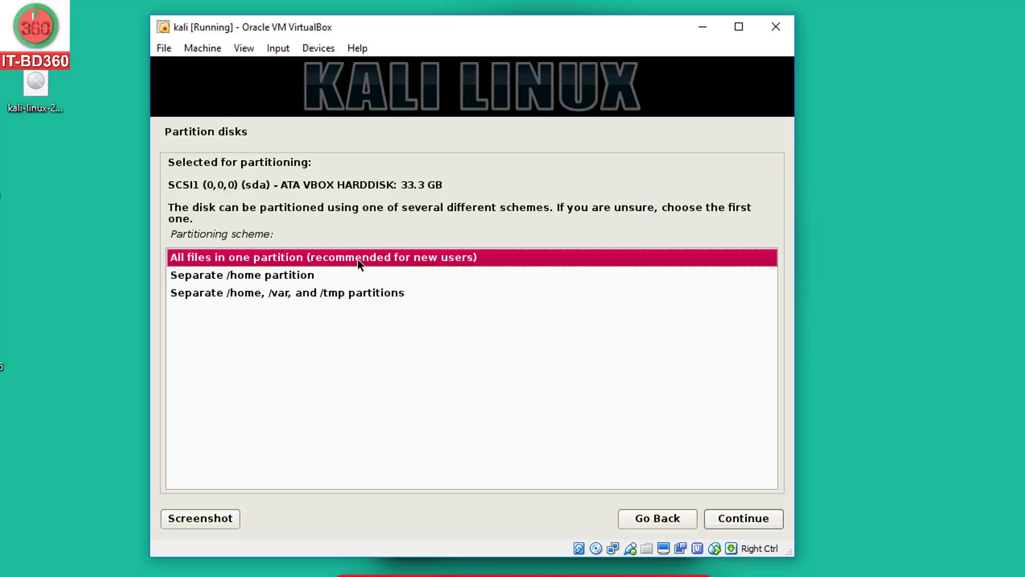
{"action": "double_click", "coordinate": [235, 259]}
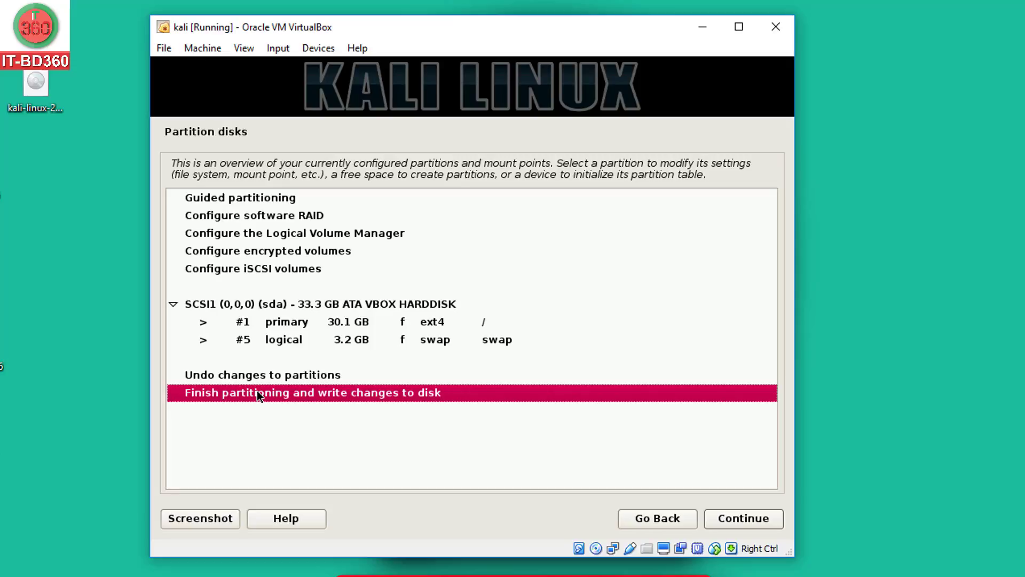
{"action": "double_click", "coordinate": [258, 393]}
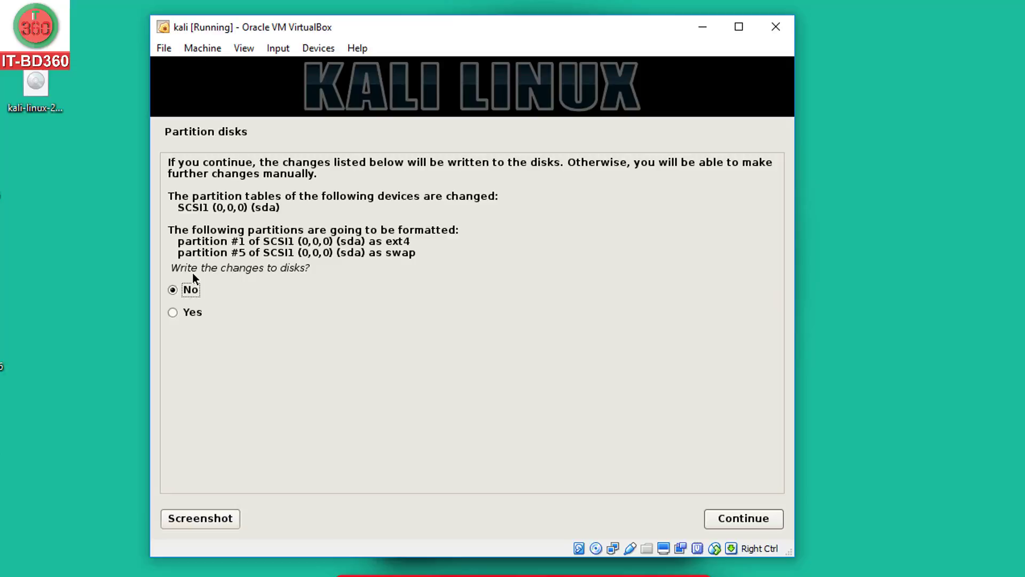
Agree to write the partition changes to disk and start formatting
{"action": "left_click", "coordinate": [195, 312]}
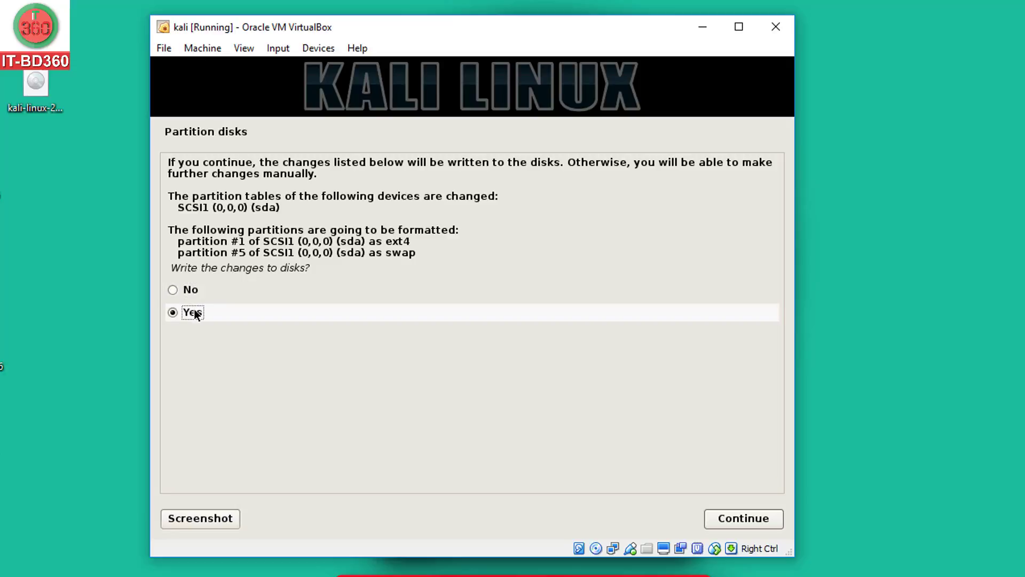
{"action": "left_click", "coordinate": [741, 521]}
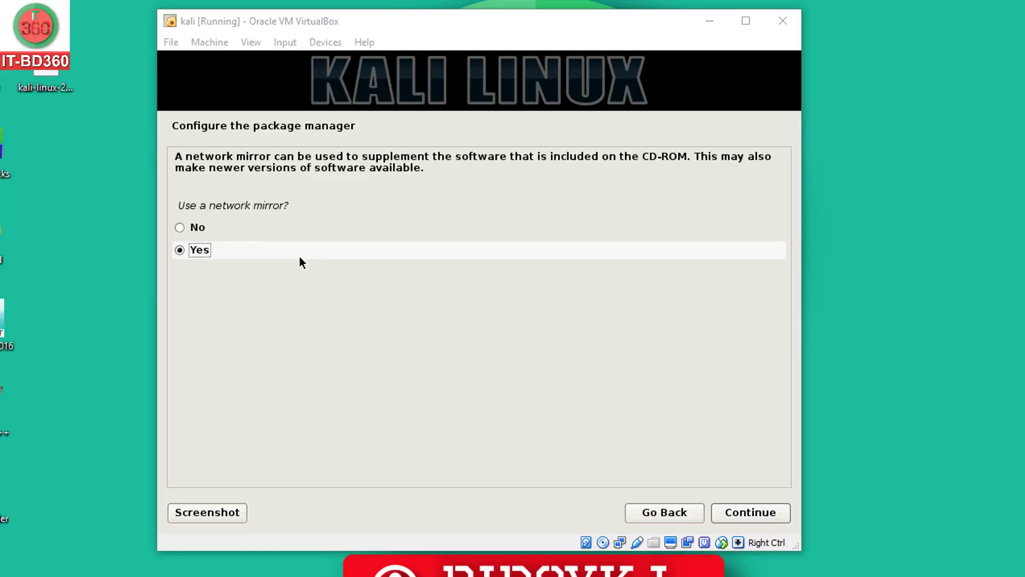
Skip the network mirror and approve installing GRUB to the master boot record
{"action": "left_click", "coordinate": [221, 228]}
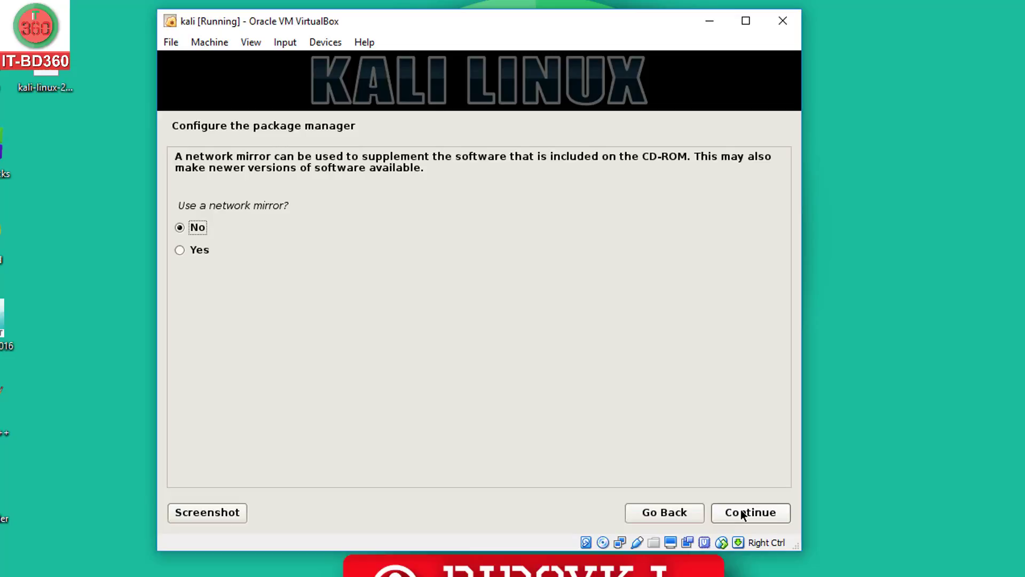
{"action": "left_click", "coordinate": [741, 511]}
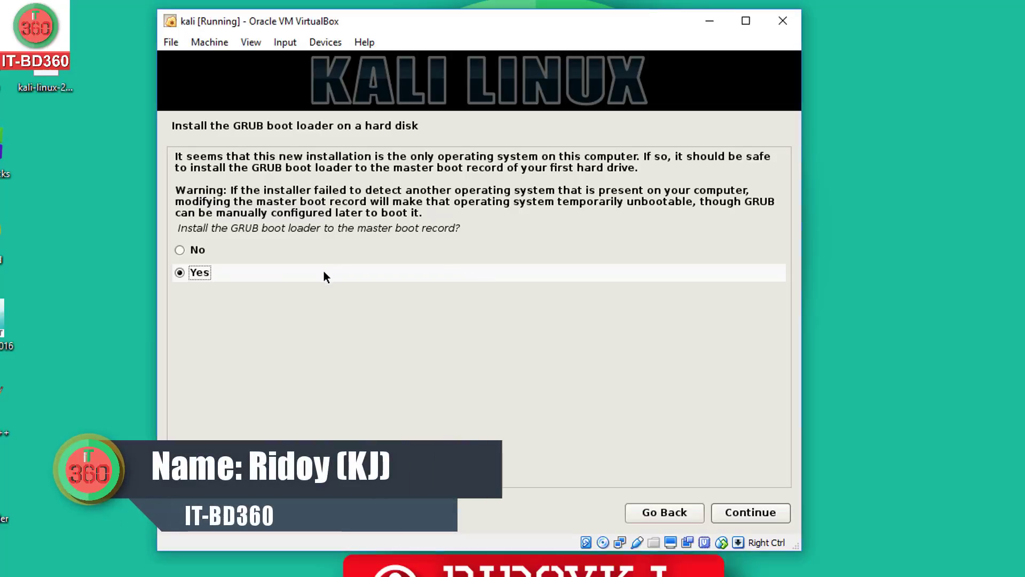
{"action": "left_click", "coordinate": [735, 512]}
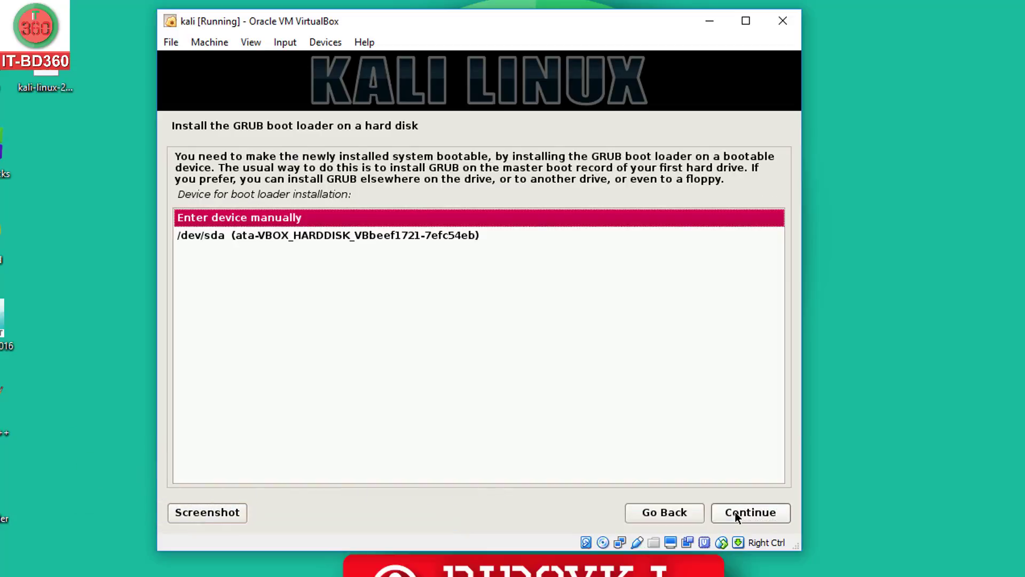
Install GRUB on /dev/sda and acknowledge that the installation is complete
{"action": "left_click", "coordinate": [376, 239]}
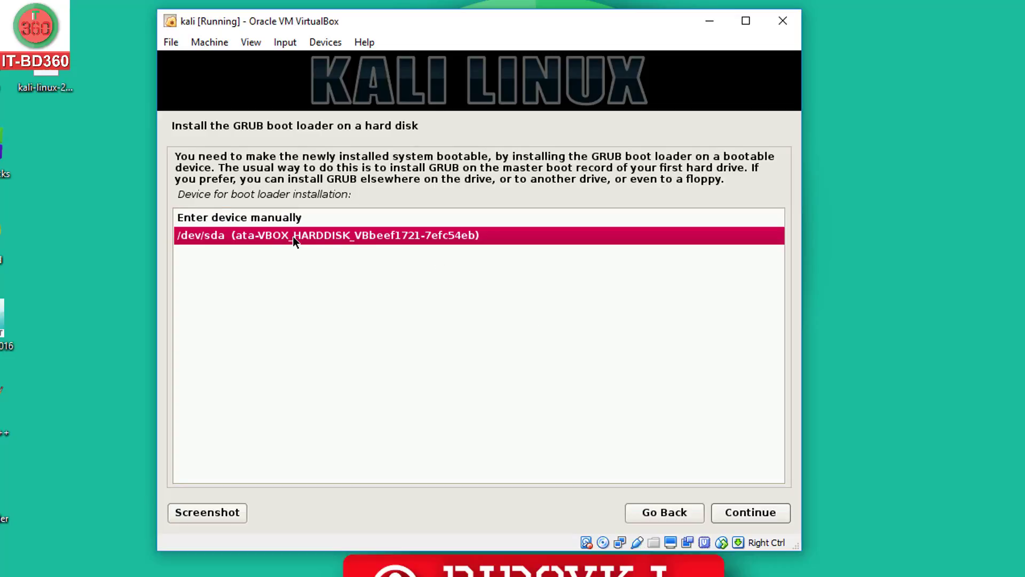
{"action": "left_click", "coordinate": [737, 513]}
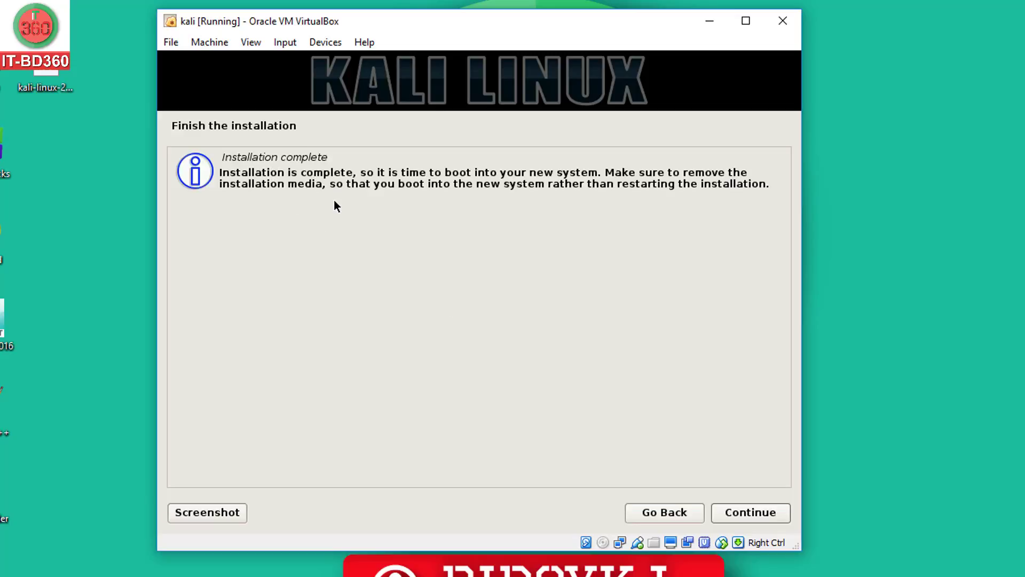
{"action": "left_click", "coordinate": [751, 512]}
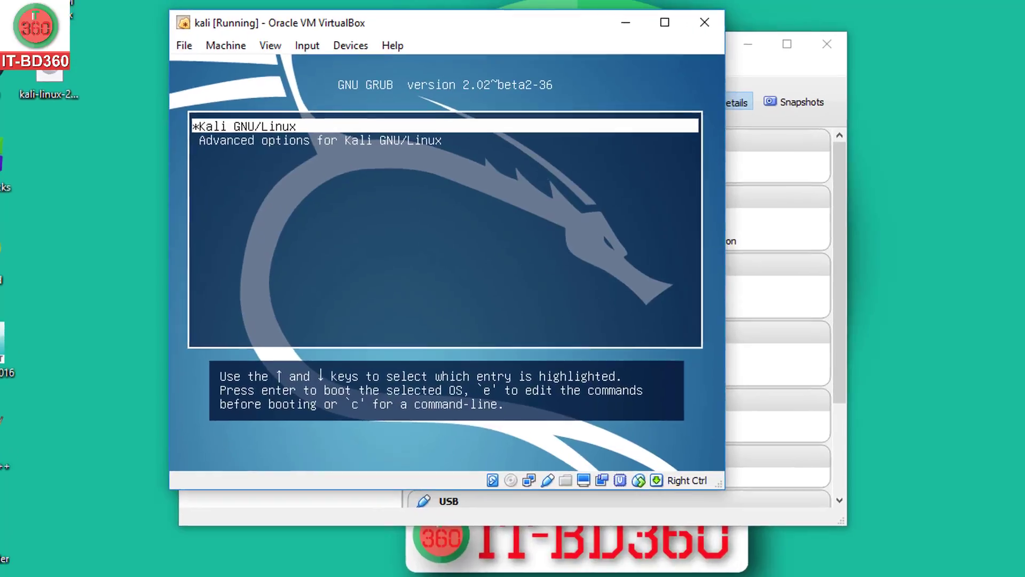
Highlight the Kali GNU/Linux entry in the GRUB boot menu
{"action": "key", "text": "Down"}
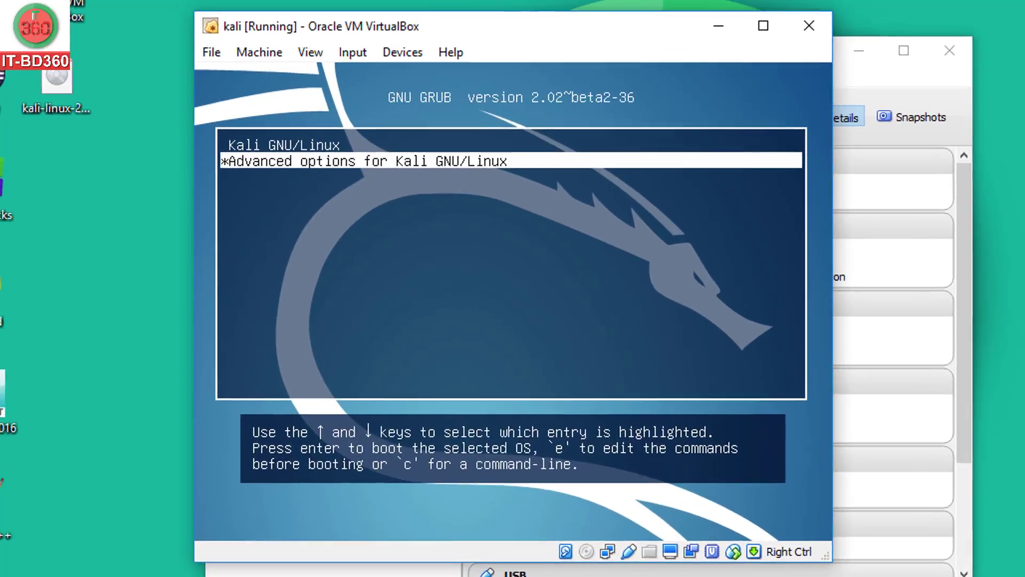
{"action": "key", "text": "Up"}
{"action": "key", "text": "Down"}
{"action": "key", "text": "Up"}
{"action": "key", "text": "Down"}
{"action": "key", "text": "Up"}
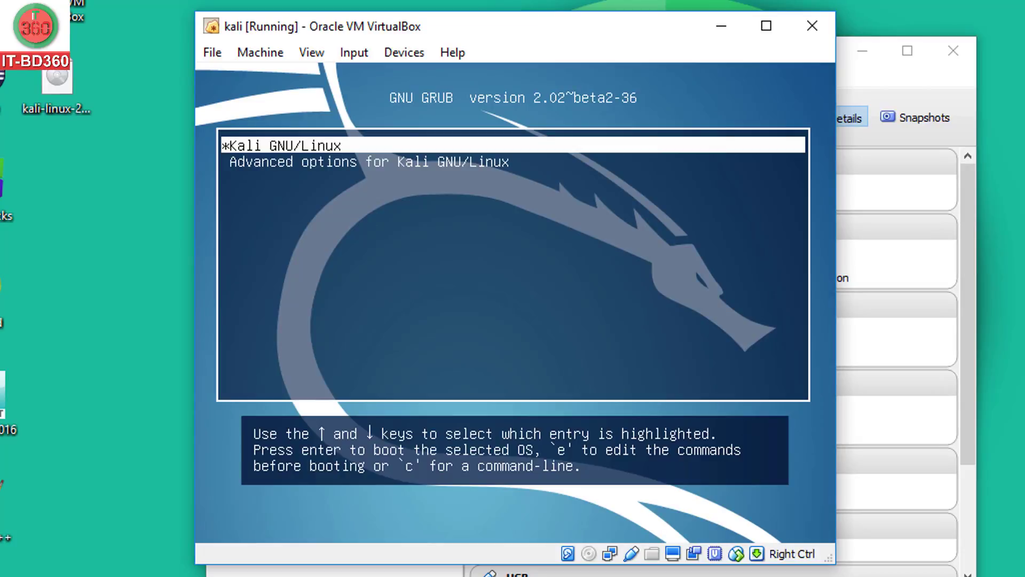
{"action": "key", "text": "Down"}
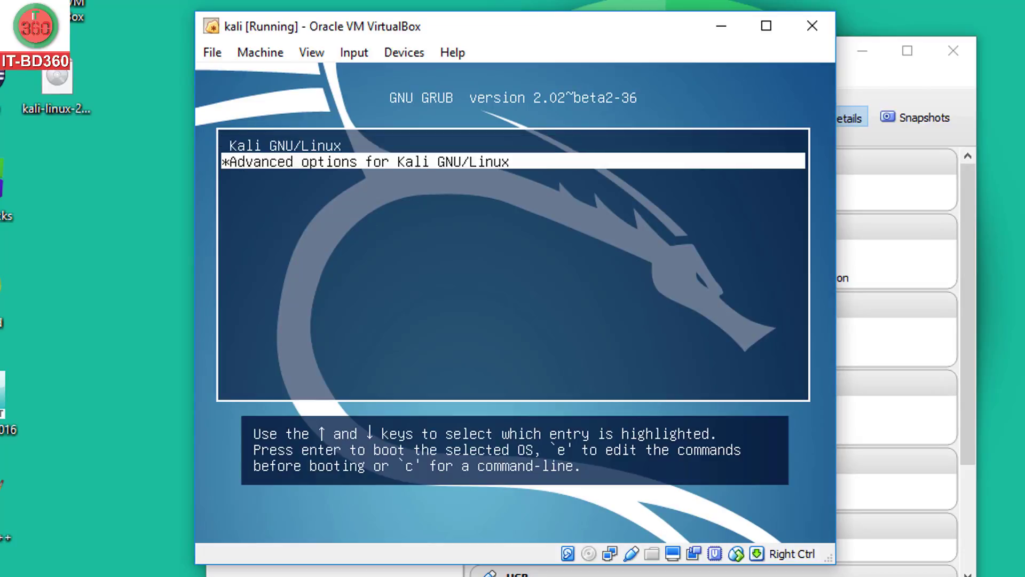
{"action": "key", "text": "Up"}
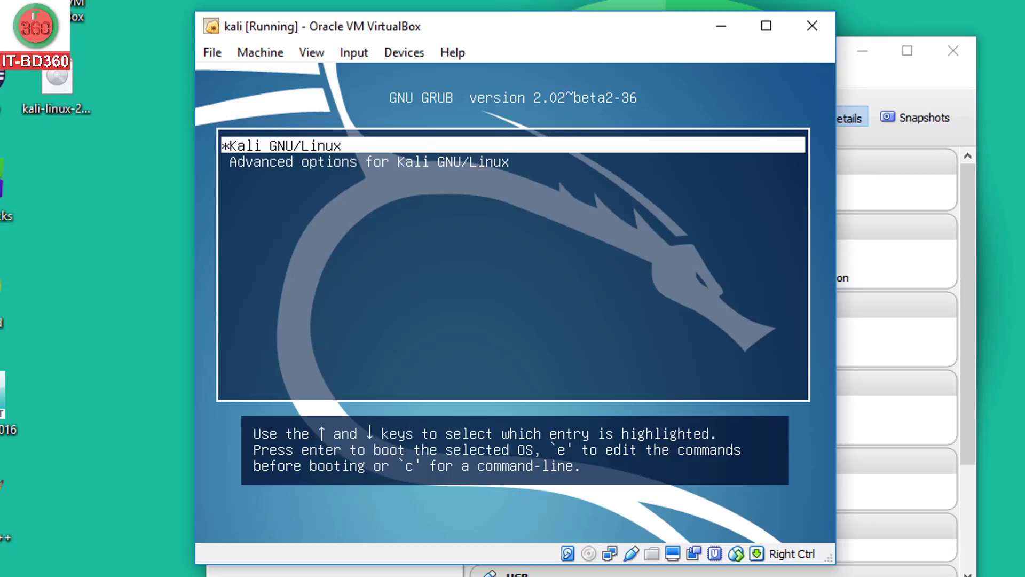
{"action": "key", "text": "Down"}
{"action": "key", "text": "Up"}
{"action": "key", "text": "Down"}
{"action": "key", "text": "Up"}
Boot Kali GNU/Linux and sign in as user 'root' with the account password
{"action": "key", "text": "Return"}
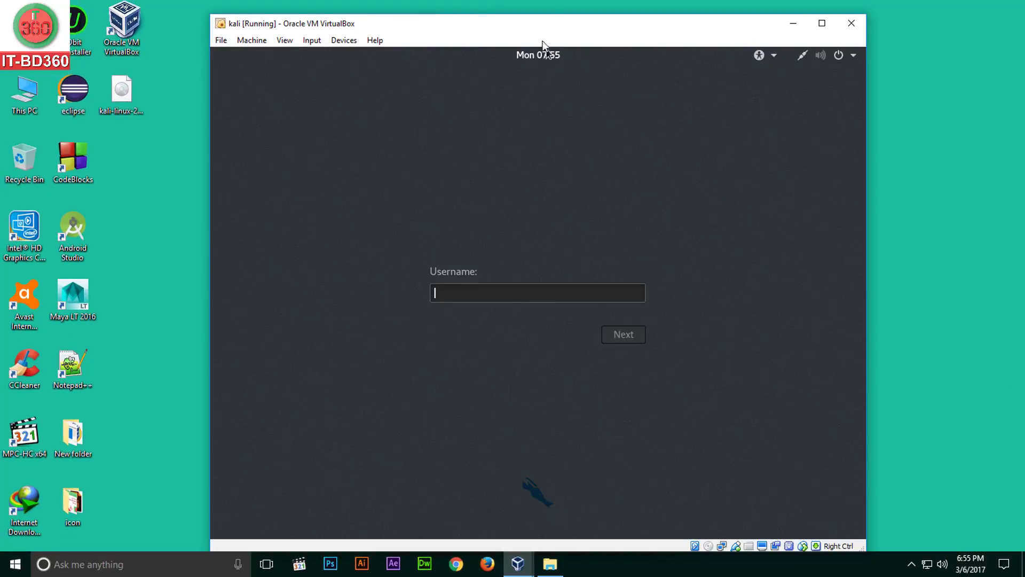
{"action": "left_click_drag", "start_coordinate": [539, 31], "coordinate": [537, 18]}
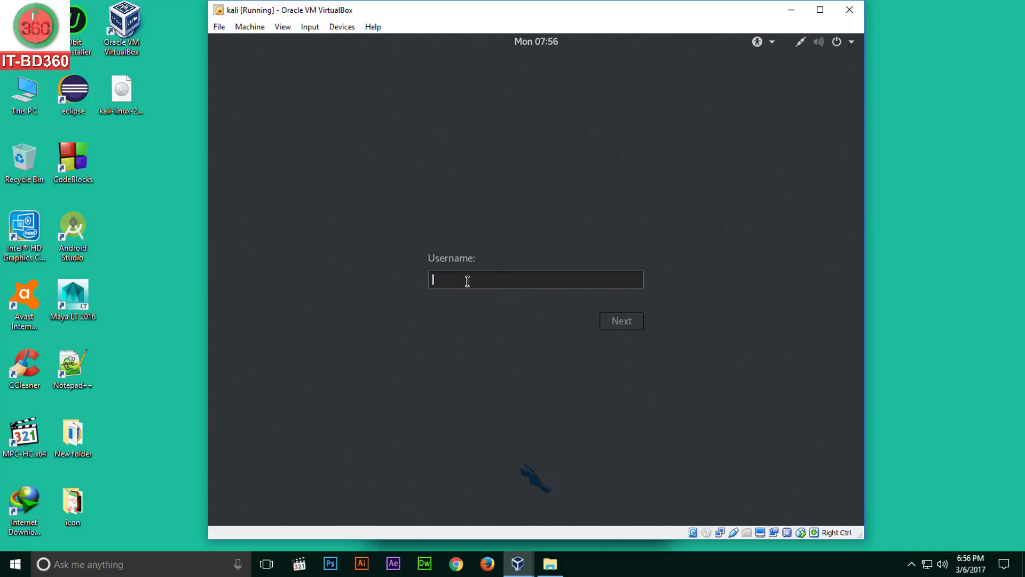
{"action": "type", "text": "root"}
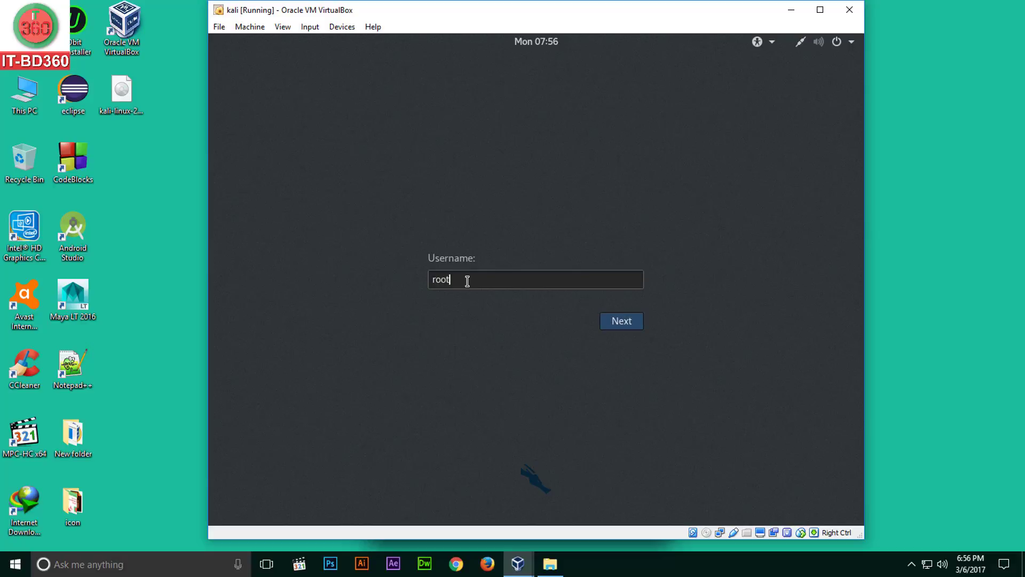
{"action": "key", "text": "Return"}
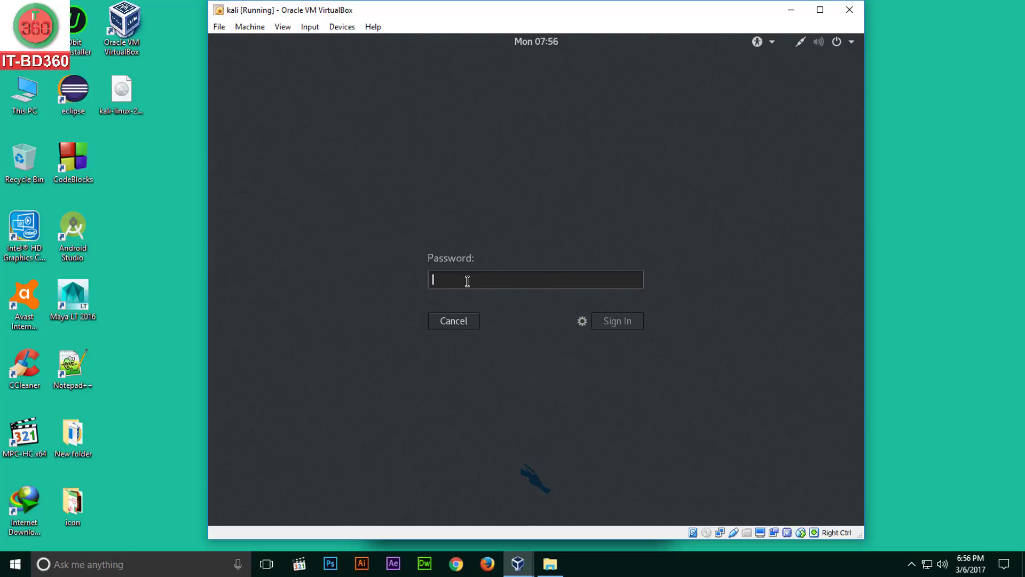
{"action": "type", "text": "t"}
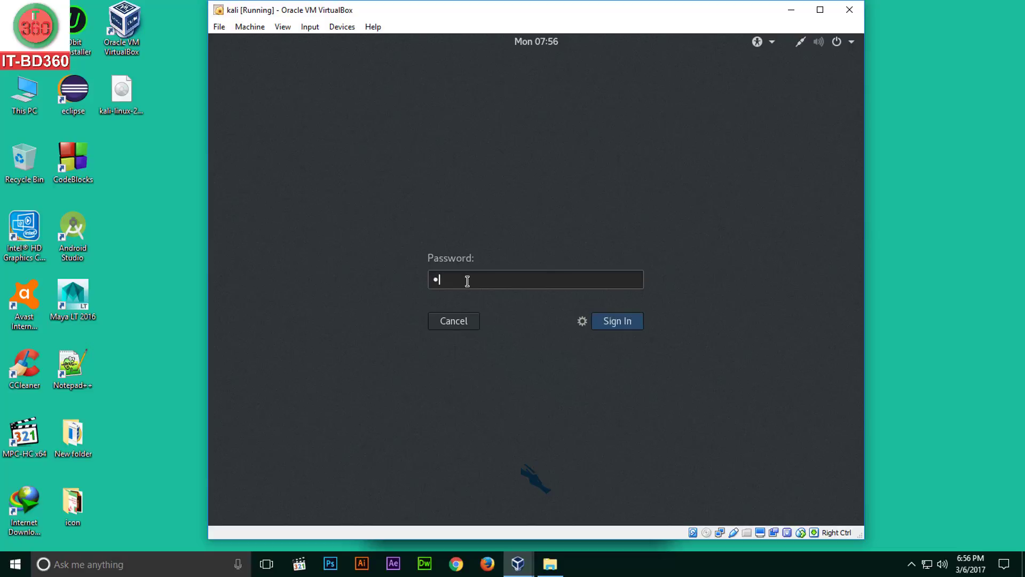
{"action": "type", "text": "oor12345"}
{"action": "left_click", "coordinate": [617, 324]}
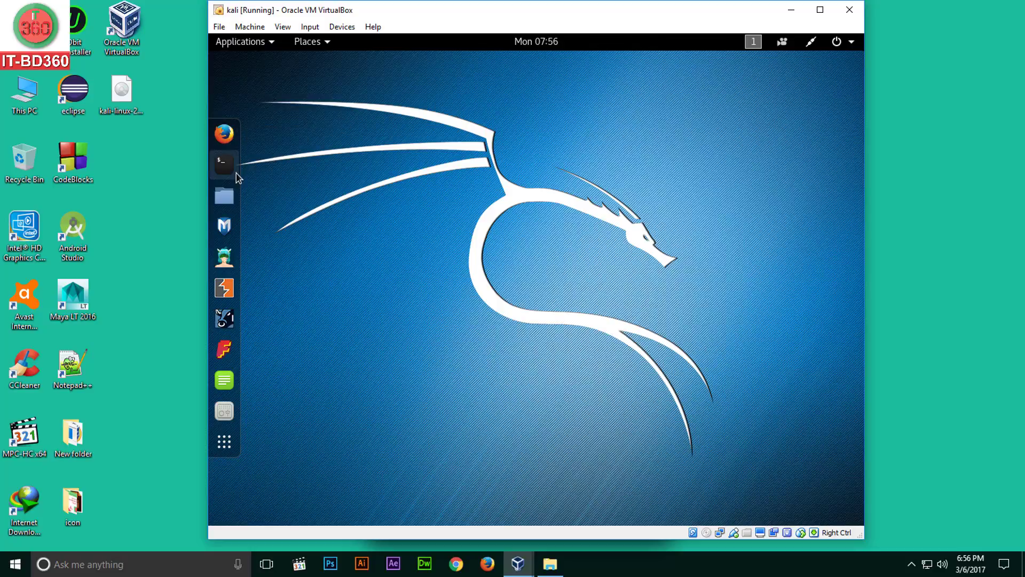
Launch Firefox, search for 'google', maximize the window, then close all three tabs
{"action": "left_click", "coordinate": [811, 45]}
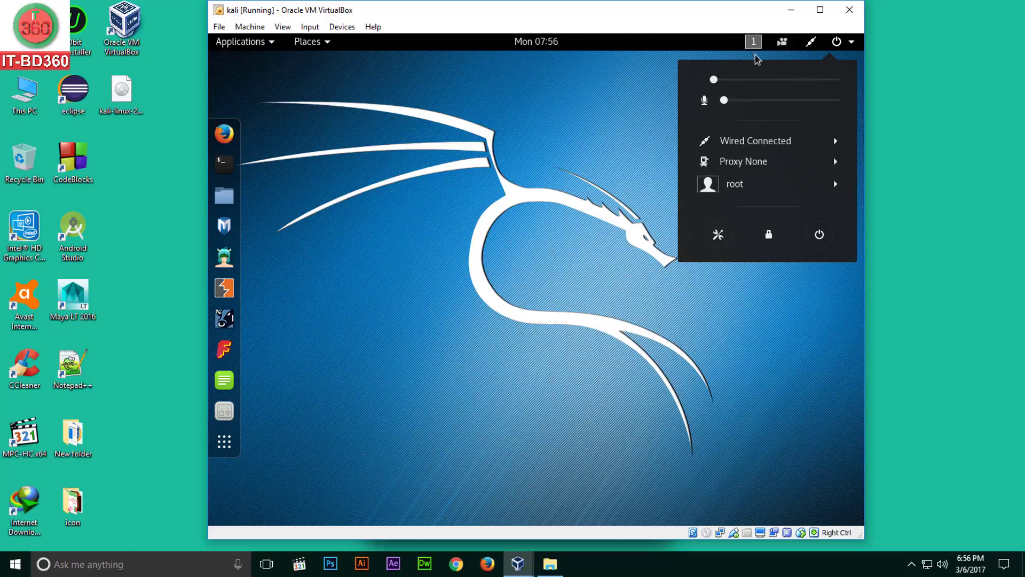
{"action": "left_click", "coordinate": [222, 135]}
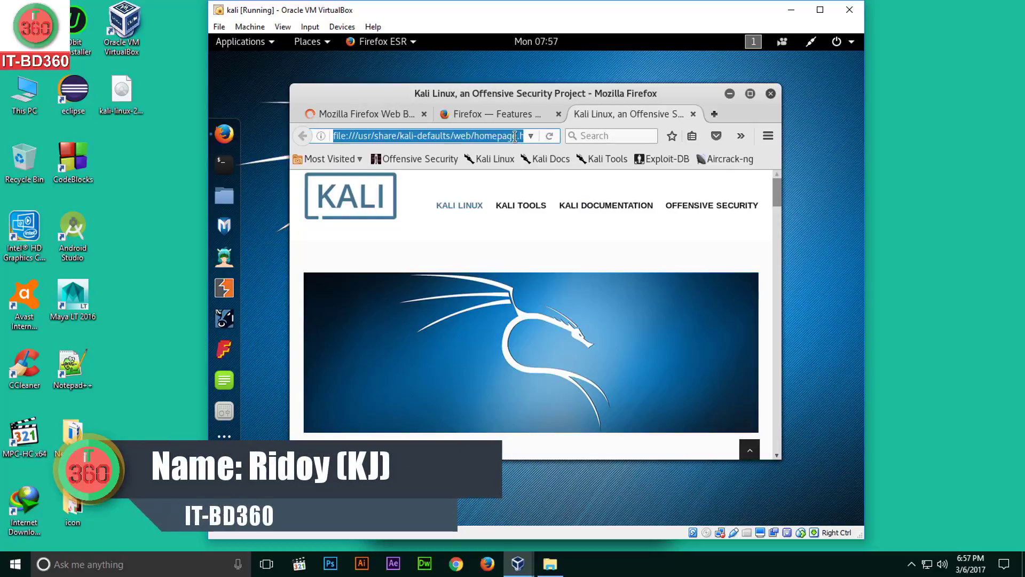
{"action": "type", "text": "goo"}
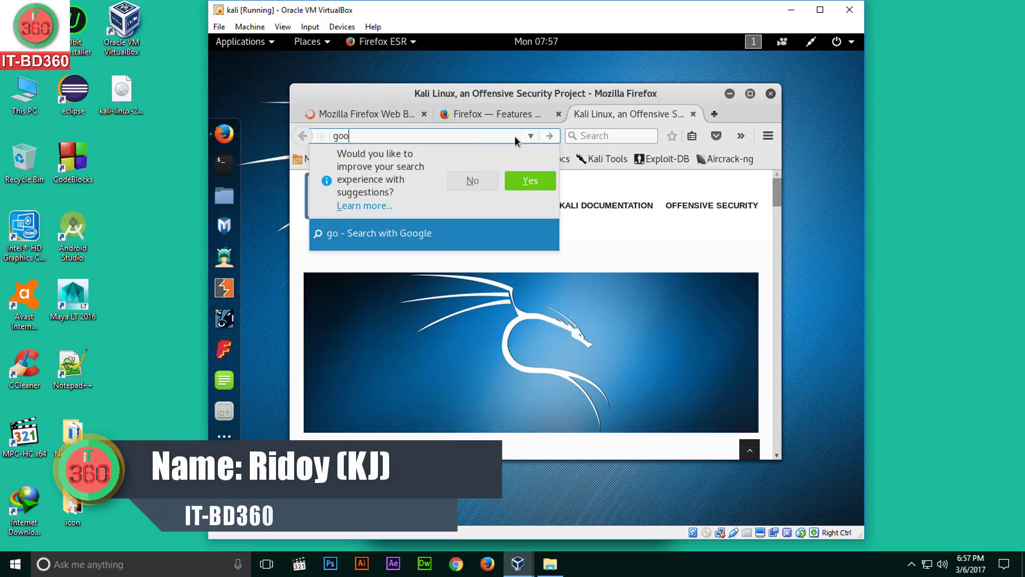
{"action": "type", "text": "gle"}
{"action": "key", "text": "Return"}
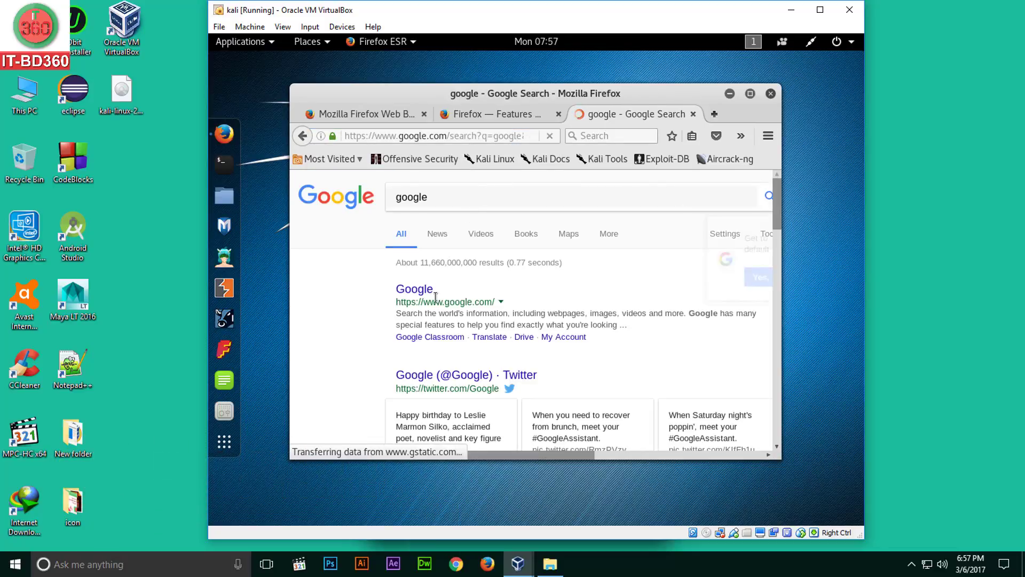
{"action": "scroll", "coordinate": [435, 297], "scroll_direction": "down", "scroll_amount": 10}
{"action": "double_click", "coordinate": [551, 93]}
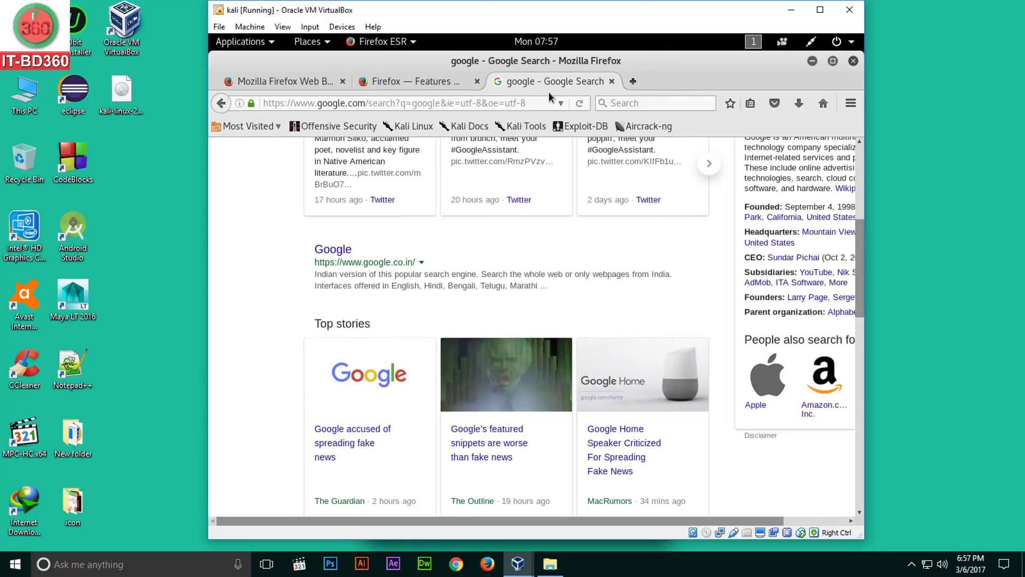
{"action": "scroll", "coordinate": [489, 213], "scroll_direction": "down", "scroll_amount": 5}
{"action": "scroll", "coordinate": [475, 287], "scroll_direction": "up", "scroll_amount": 3}
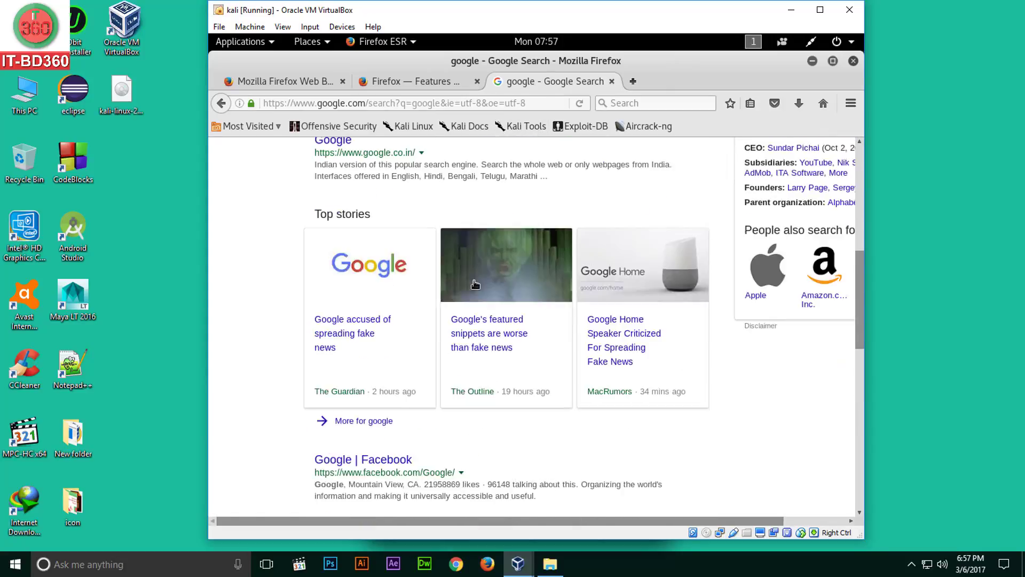
{"action": "scroll", "coordinate": [475, 284], "scroll_direction": "up", "scroll_amount": 1}
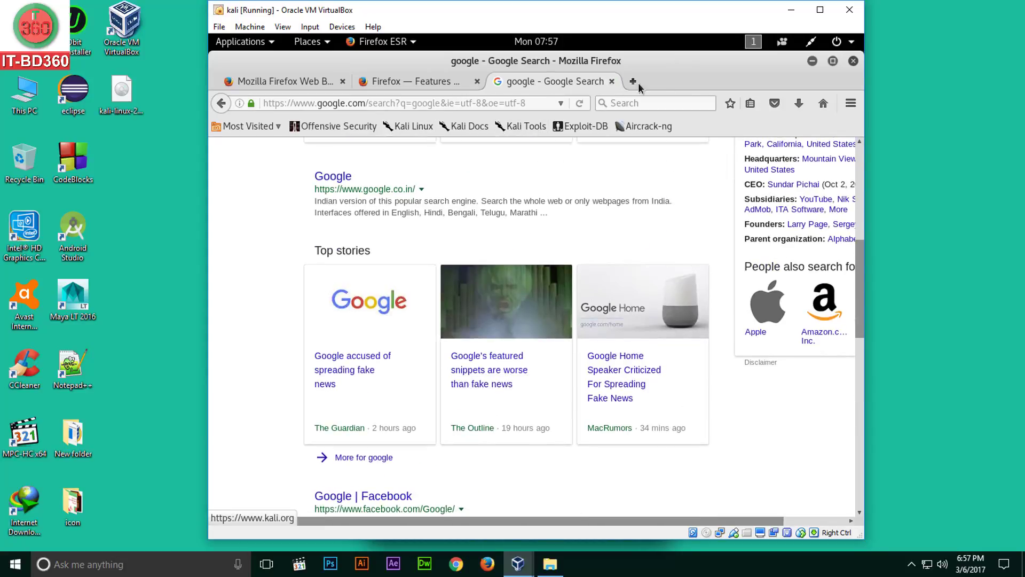
{"action": "left_click", "coordinate": [853, 61]}
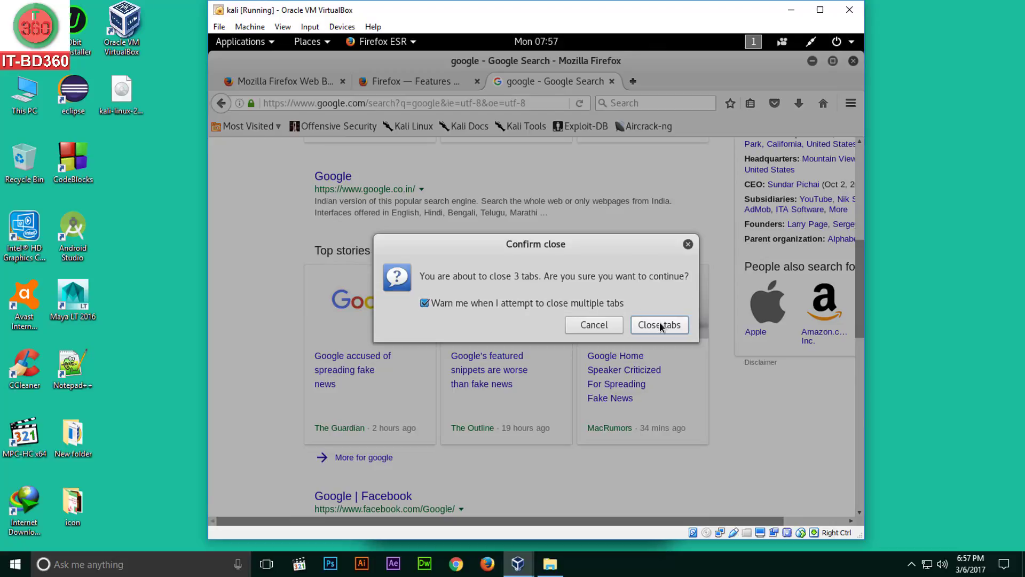
{"action": "left_click", "coordinate": [660, 325]}
Open a terminal and run 'cd Desktop'
{"action": "left_click", "coordinate": [224, 164]}
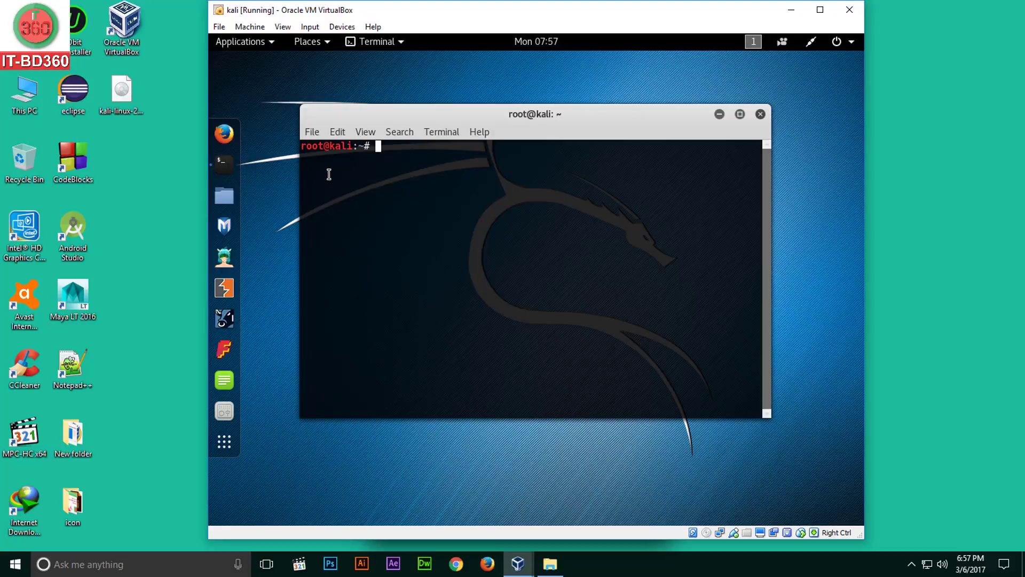
{"action": "type", "text": "cd Desktop"}
{"action": "key", "text": "Return"}
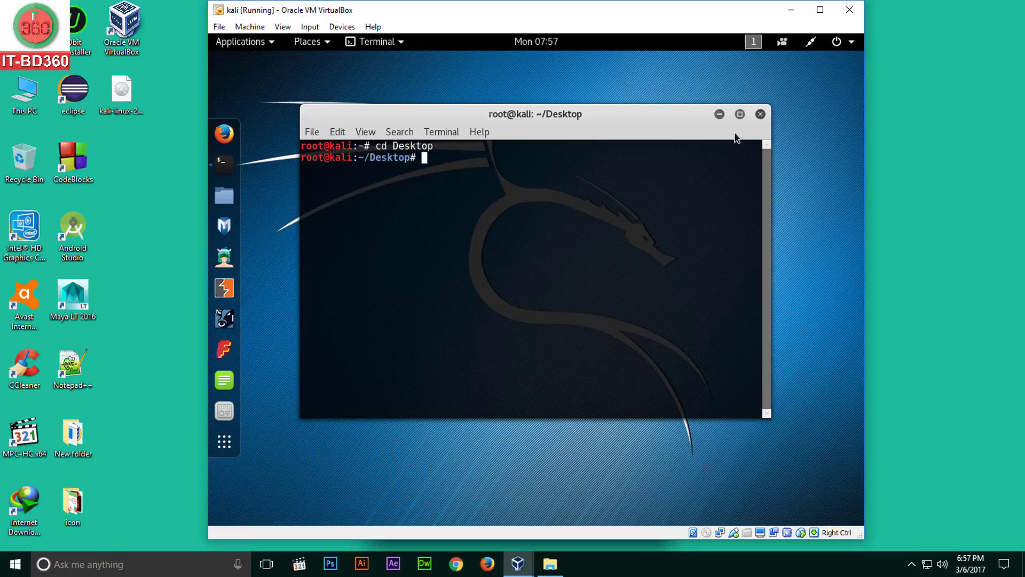
Close the terminal, power off the Kali guest, and close VirtualBox Manager
{"action": "left_click", "coordinate": [758, 114]}
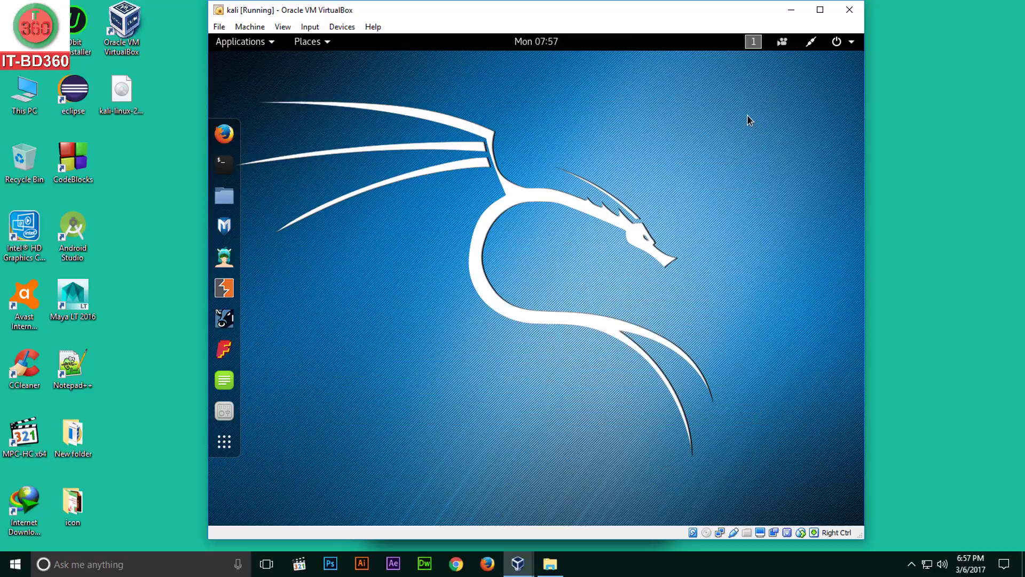
{"action": "left_click", "coordinate": [852, 43]}
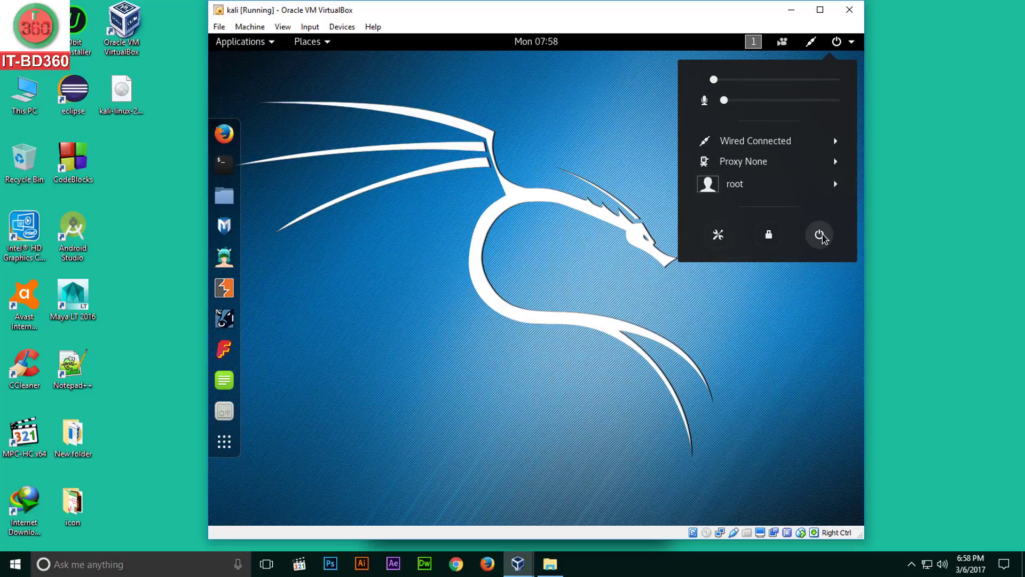
{"action": "left_click", "coordinate": [820, 235]}
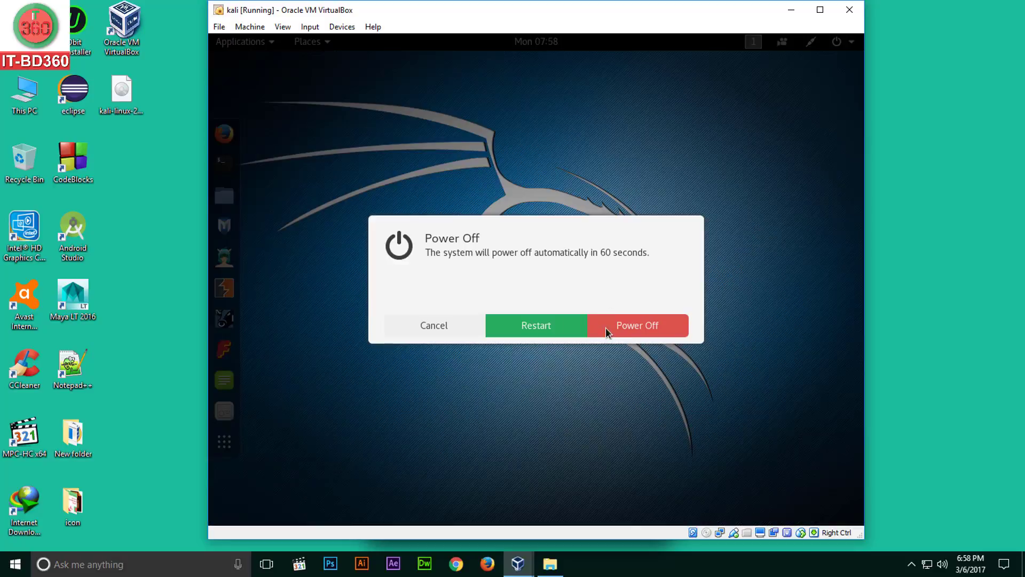
{"action": "left_click", "coordinate": [619, 328]}
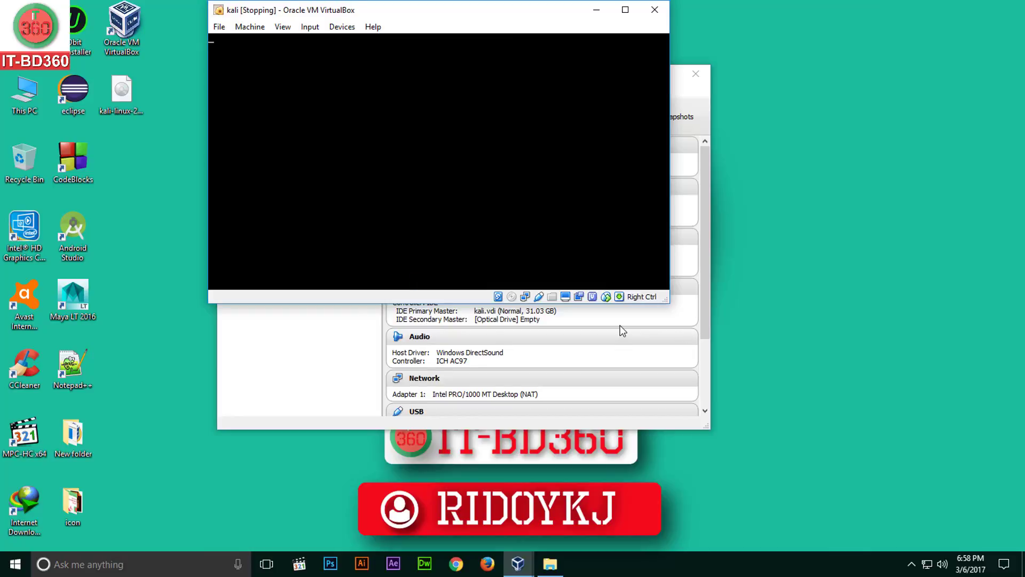
{"action": "left_click", "coordinate": [696, 74]}
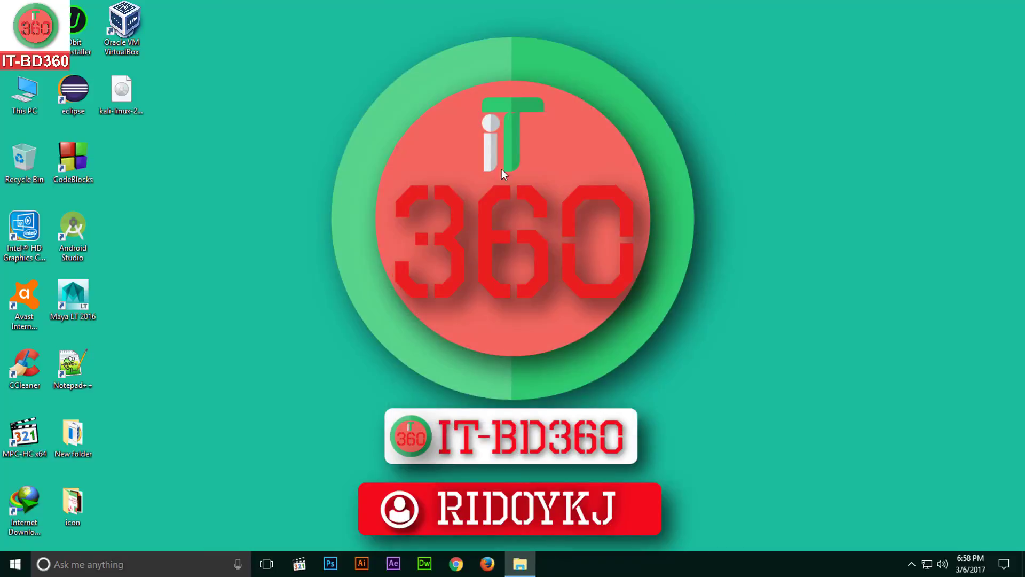